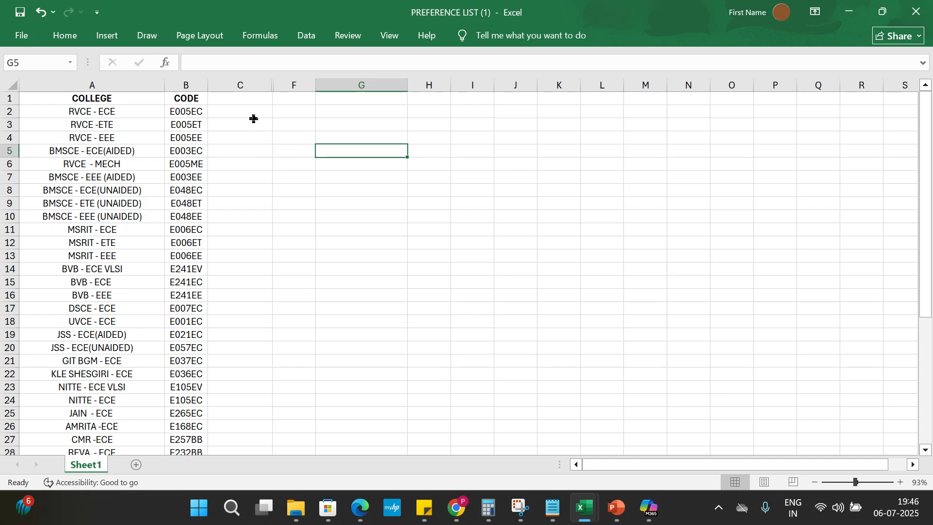
Enter RVCE- CS in cell G2 and its code E005 CS in cell H2.
{"action": "left_click", "coordinate": [357, 112]}
{"action": "type", "text": "RV"}
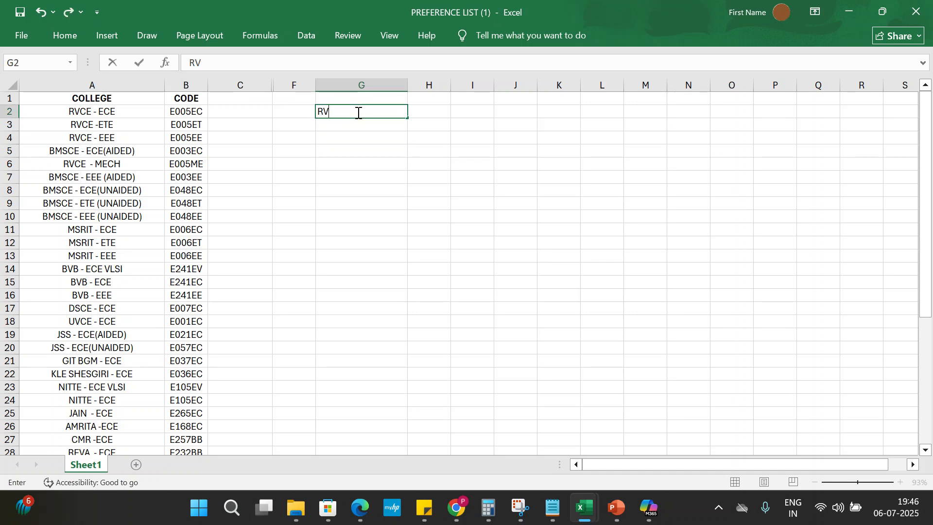
{"action": "type", "text": "CE- CS"}
{"action": "left_click", "coordinate": [429, 112]}
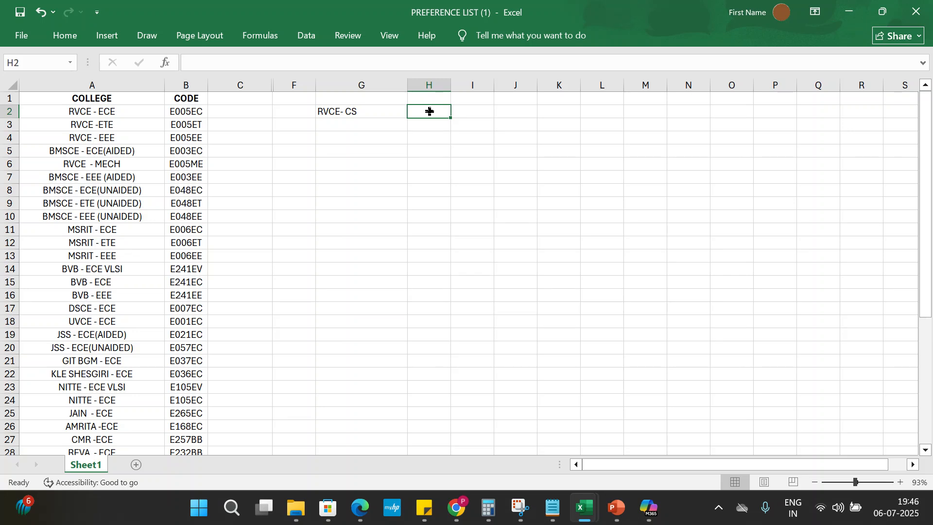
{"action": "type", "text": "E005"}
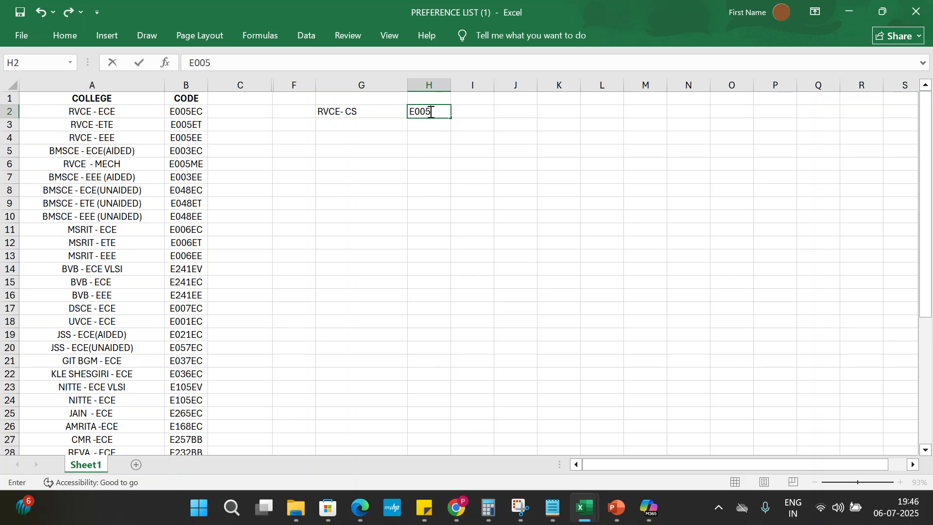
{"action": "type", "text": " CS"}
{"action": "left_click", "coordinate": [571, 202]}
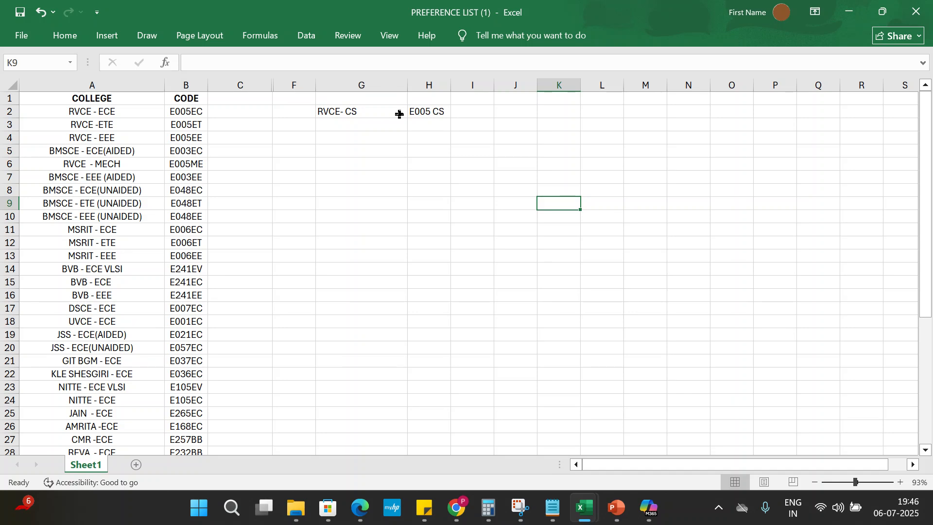
Move the RVCE - ECE entry with its code to G3:H3 and the COLLEGE and CODE headers to G1:H1.
{"action": "left_click", "coordinate": [367, 111]}
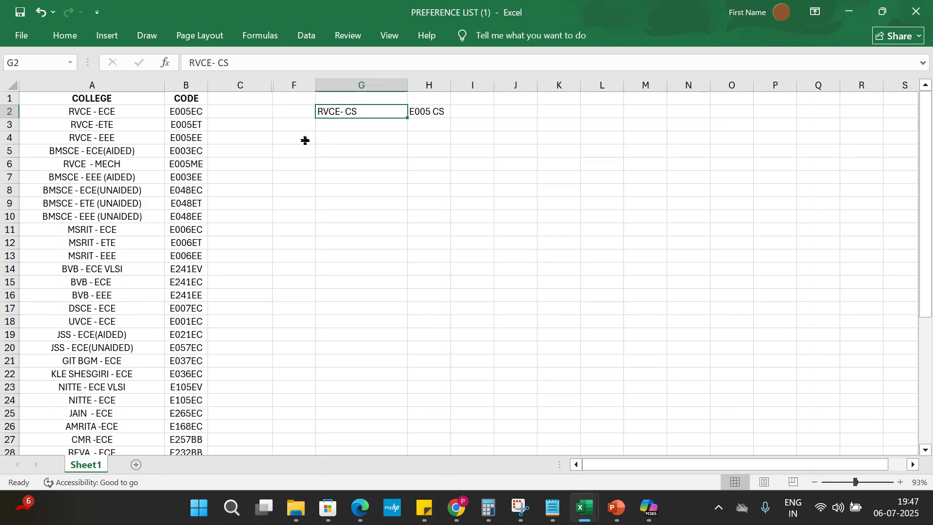
{"action": "left_click", "coordinate": [85, 112]}
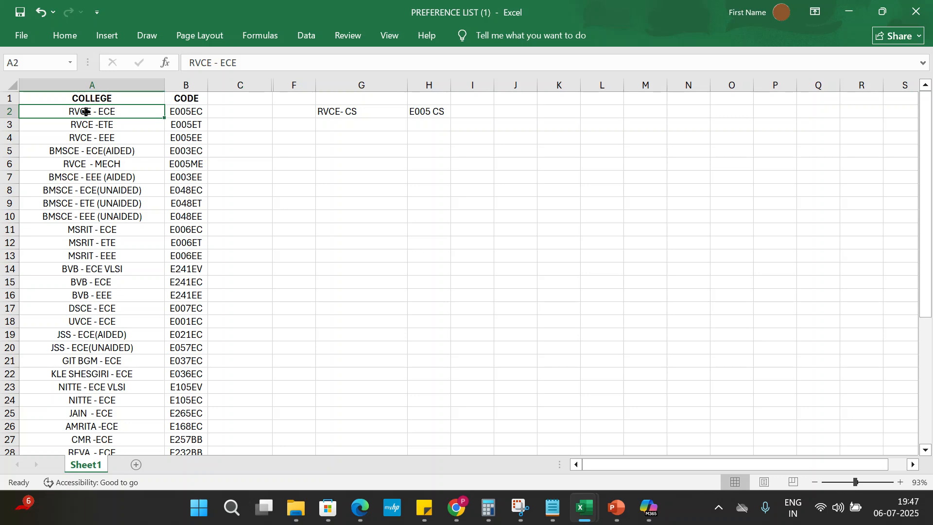
{"action": "left_click", "coordinate": [186, 111]}
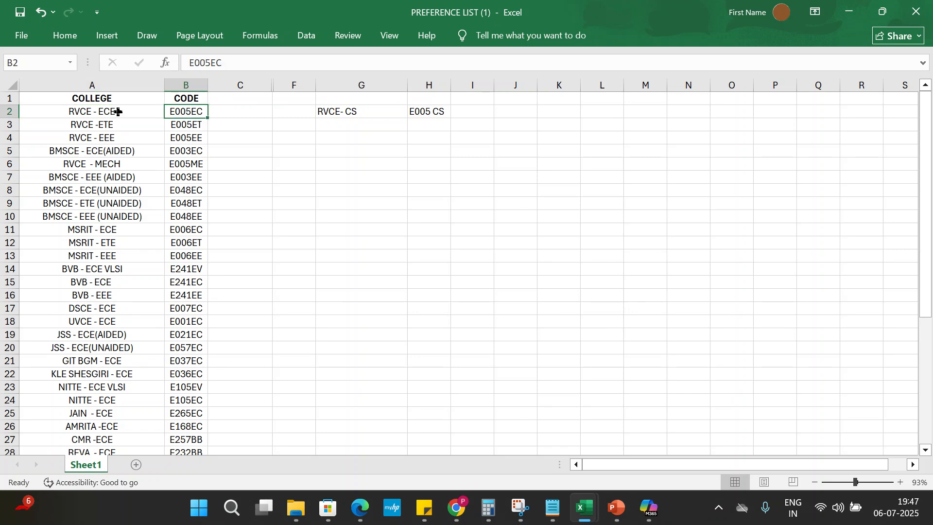
{"action": "left_click", "coordinate": [117, 111]}
{"action": "left_click_drag", "start_coordinate": [117, 111], "coordinate": [375, 128]}
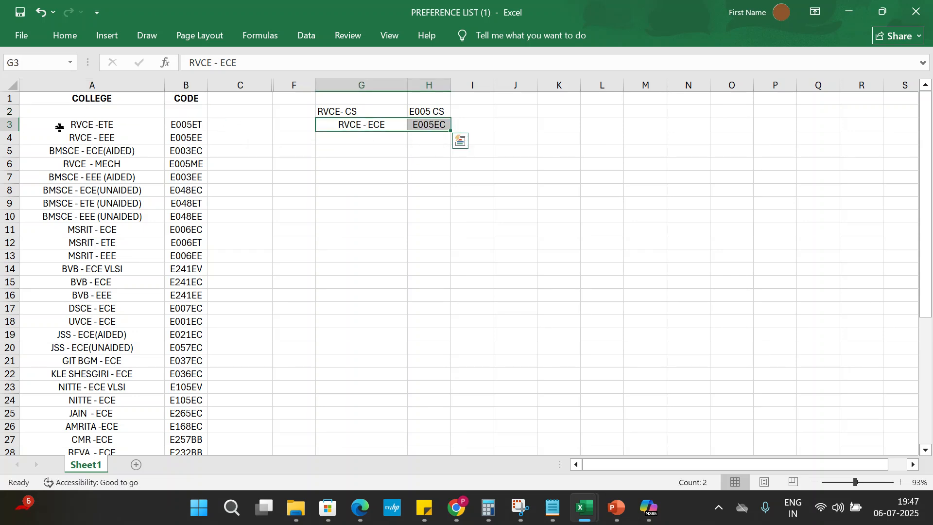
{"action": "left_click_drag", "start_coordinate": [85, 96], "coordinate": [342, 94]}
{"action": "left_click", "coordinate": [424, 203]}
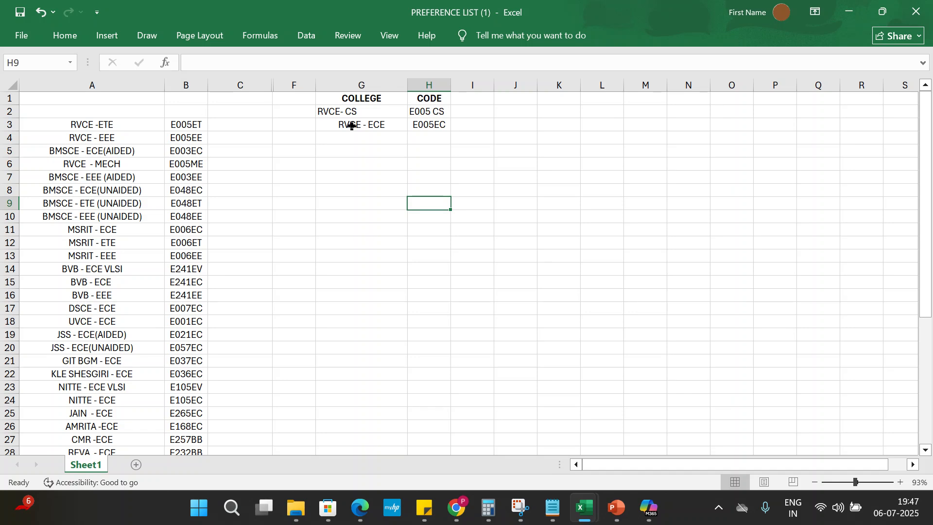
Center the RVCE- CS text in cell G2.
{"action": "left_click", "coordinate": [333, 111]}
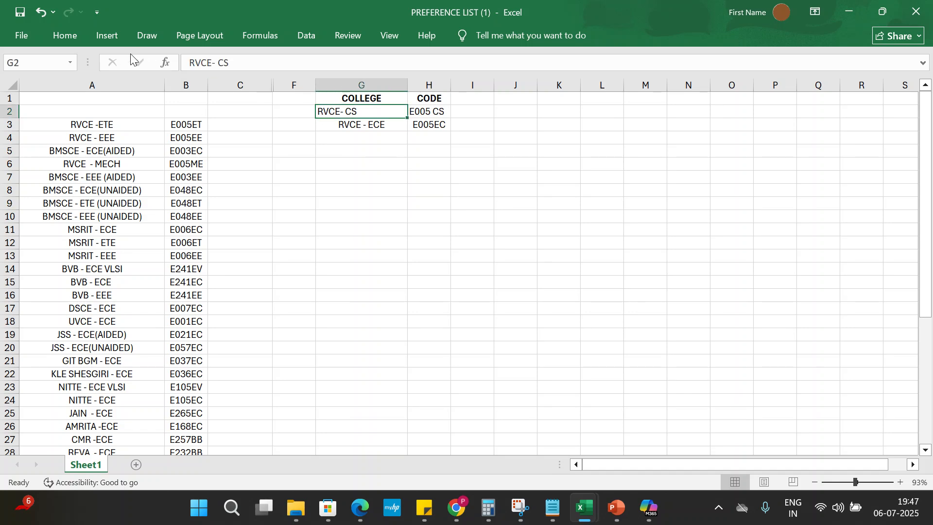
{"action": "left_click", "coordinate": [61, 36]}
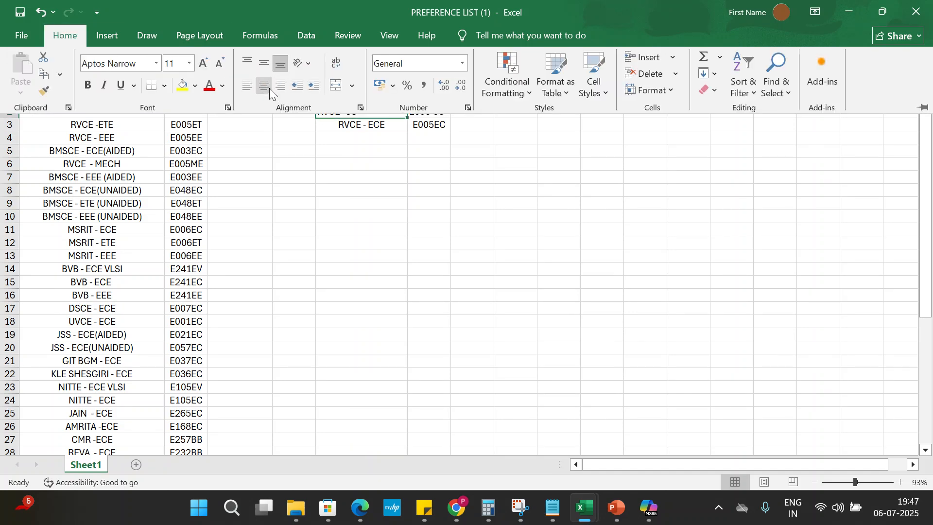
{"action": "left_click", "coordinate": [414, 209]}
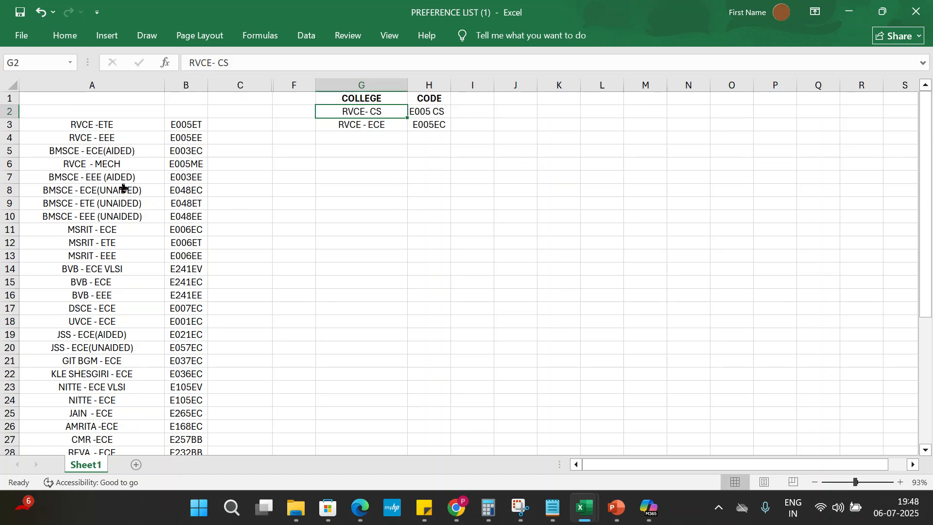
{"action": "left_click", "coordinate": [354, 139]}
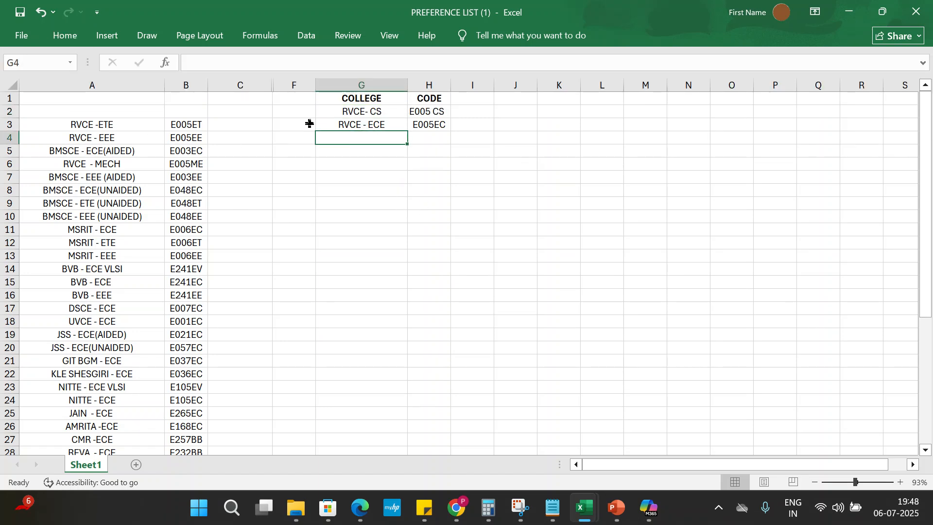
Number the preference rows from 1 to 20 in F2:F21 by entering 1 and 2 and extending the series.
{"action": "left_click", "coordinate": [298, 114]}
{"action": "type", "text": "1"}
{"action": "key", "text": "Return"}
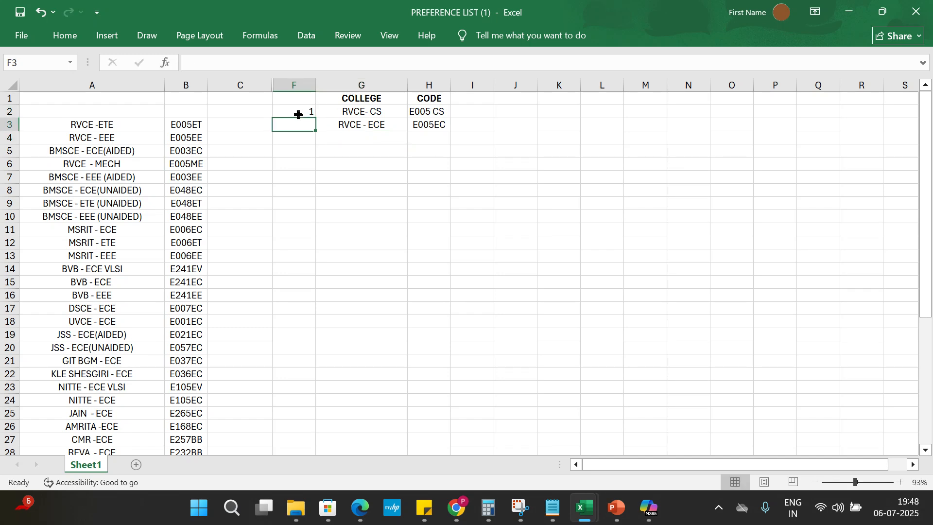
{"action": "type", "text": "2"}
{"action": "key", "text": "Return"}
{"action": "left_click", "coordinate": [300, 111]}
{"action": "left_click_drag", "start_coordinate": [338, 148], "coordinate": [306, 373]}
{"action": "left_click", "coordinate": [355, 176]}
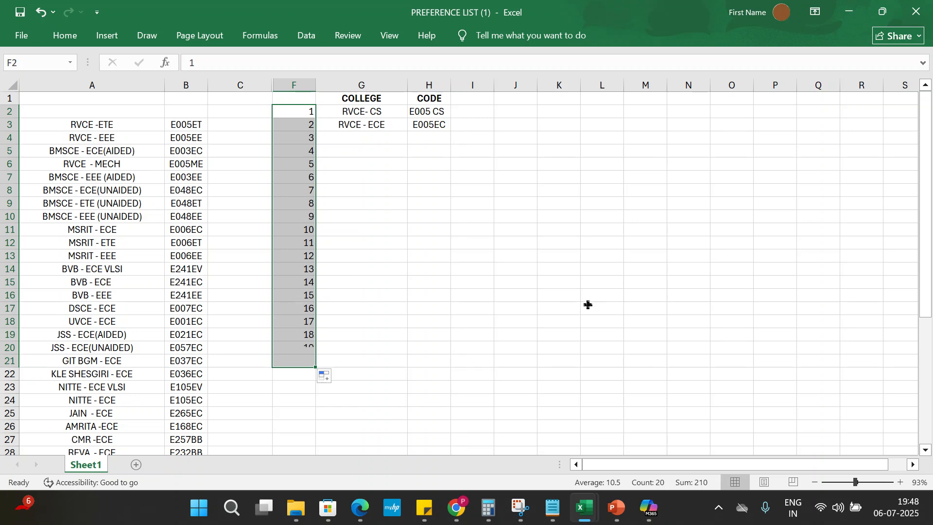
{"action": "left_click", "coordinate": [588, 305]}
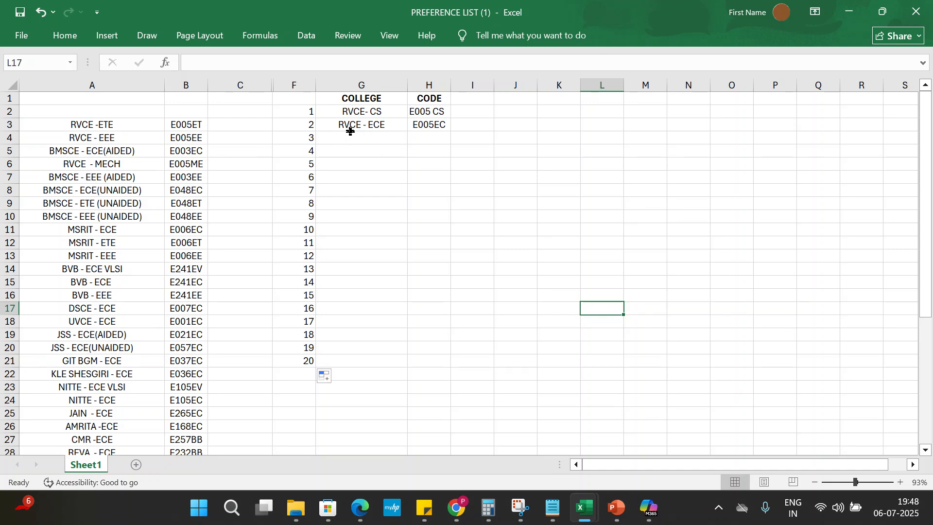
{"action": "left_click", "coordinate": [89, 153]}
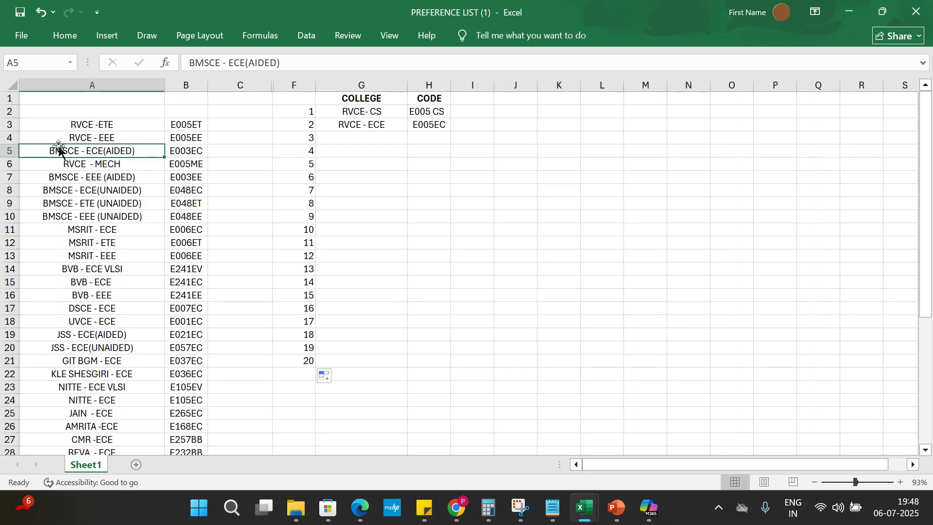
{"action": "left_click_drag", "start_coordinate": [58, 148], "coordinate": [391, 137]}
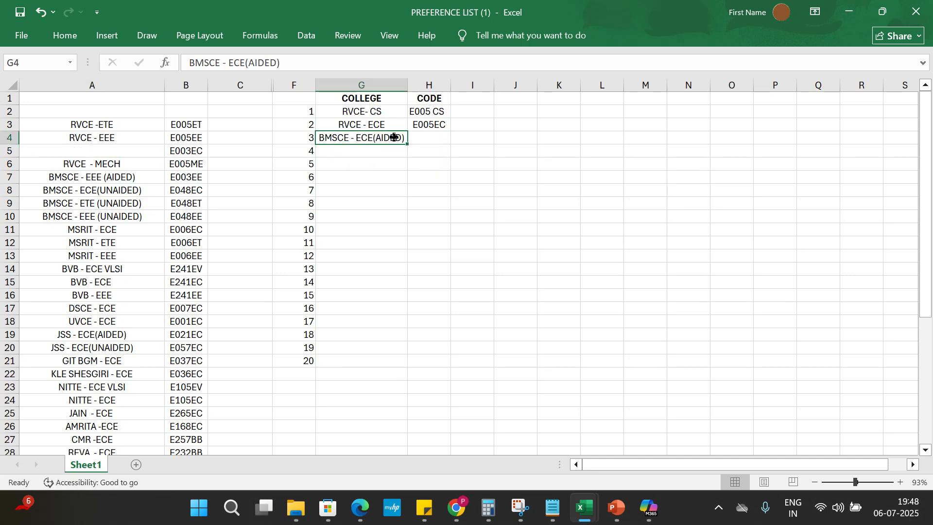
{"action": "key", "text": "ctrl+z"}
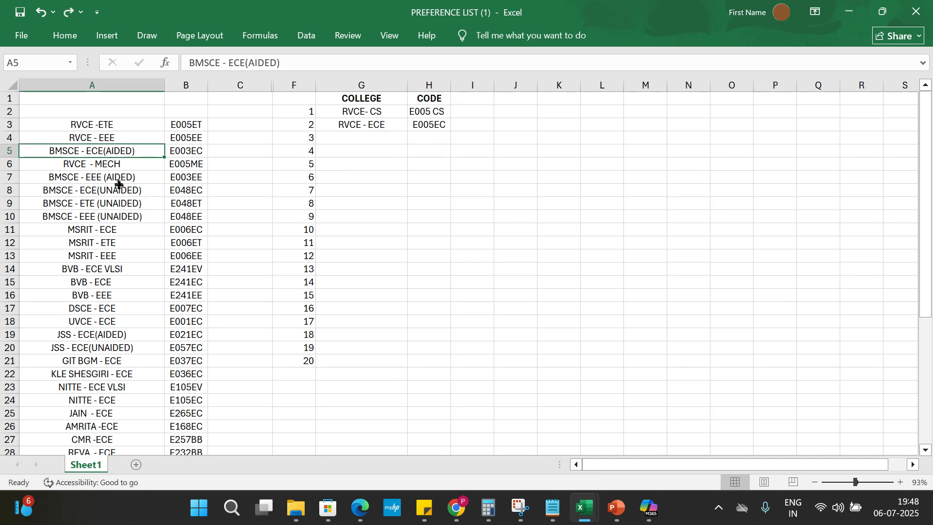
Move BMSCE - ECE(AIDED) with its code into the numbered list at G5:H5, and RVCE -ETE with its code above it at G4:H4.
{"action": "left_click_drag", "start_coordinate": [176, 150], "coordinate": [371, 140]}
{"action": "left_click", "coordinate": [429, 194]}
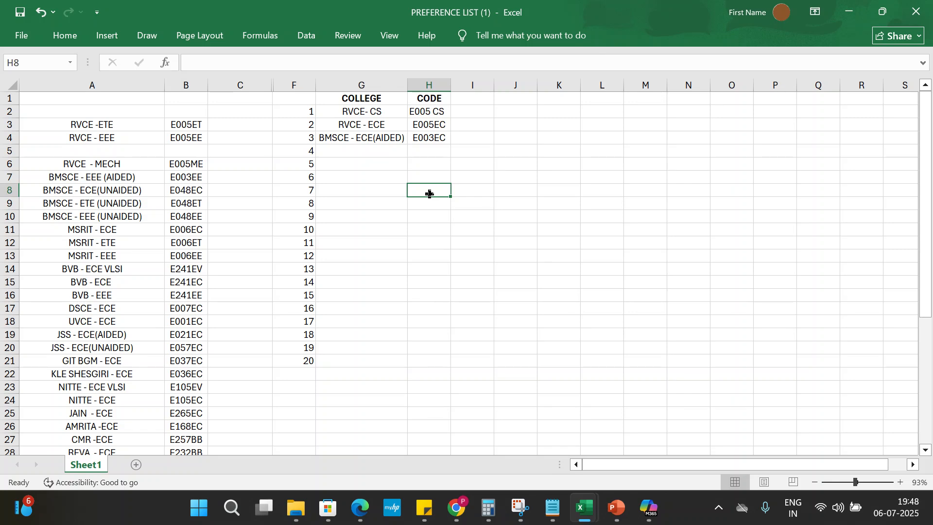
{"action": "left_click_drag", "start_coordinate": [381, 139], "coordinate": [422, 154]}
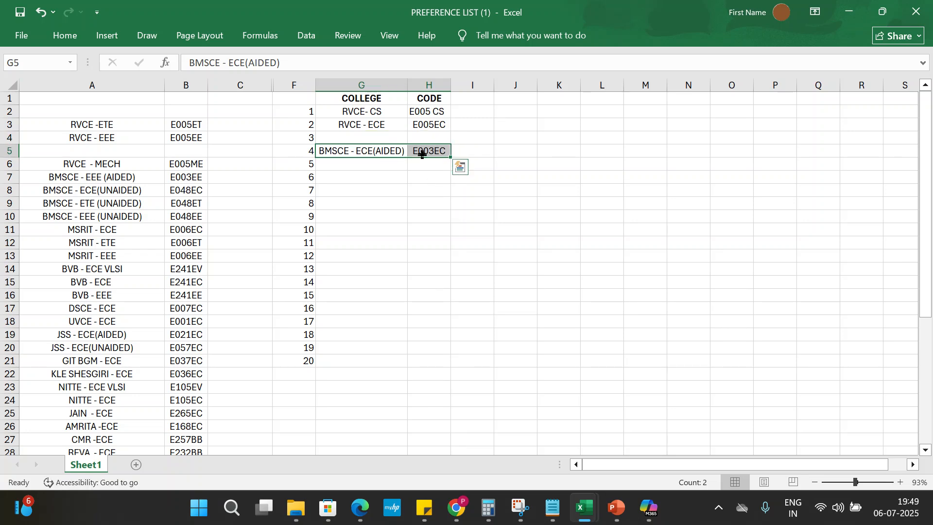
{"action": "left_click", "coordinate": [105, 124]}
{"action": "left_click_drag", "start_coordinate": [151, 123], "coordinate": [405, 139]}
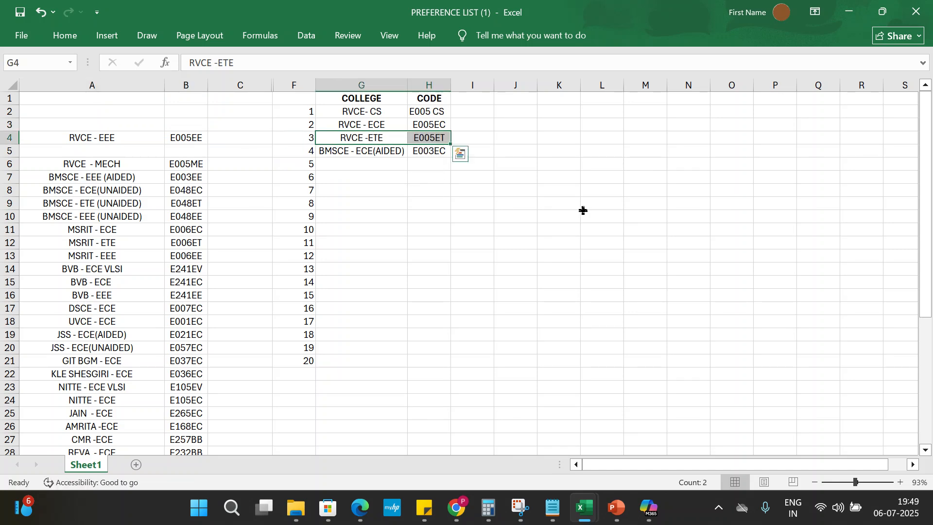
{"action": "left_click", "coordinate": [584, 214]}
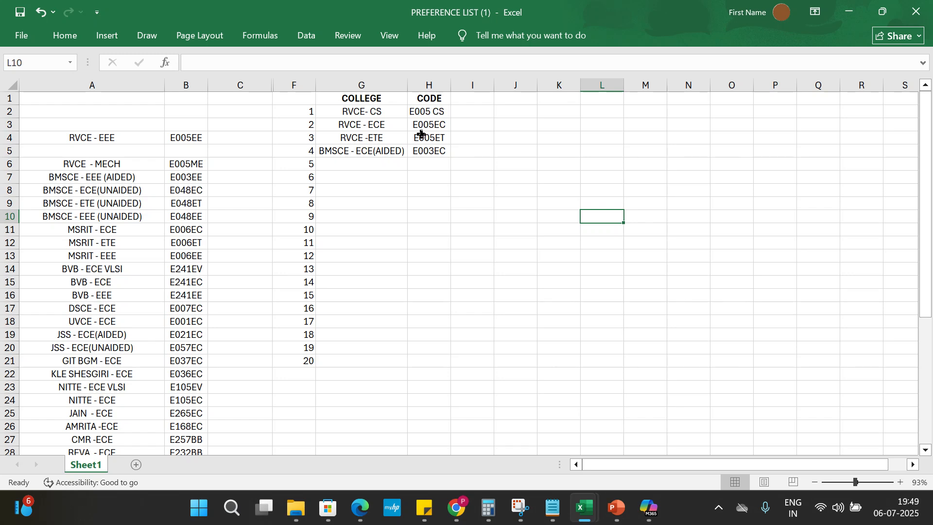
Shift BMSCE - ECE(AIDED) with its code down to G6:H6 and move RVCE - EEE with its code into G5:H5.
{"action": "left_click_drag", "start_coordinate": [358, 150], "coordinate": [400, 174]}
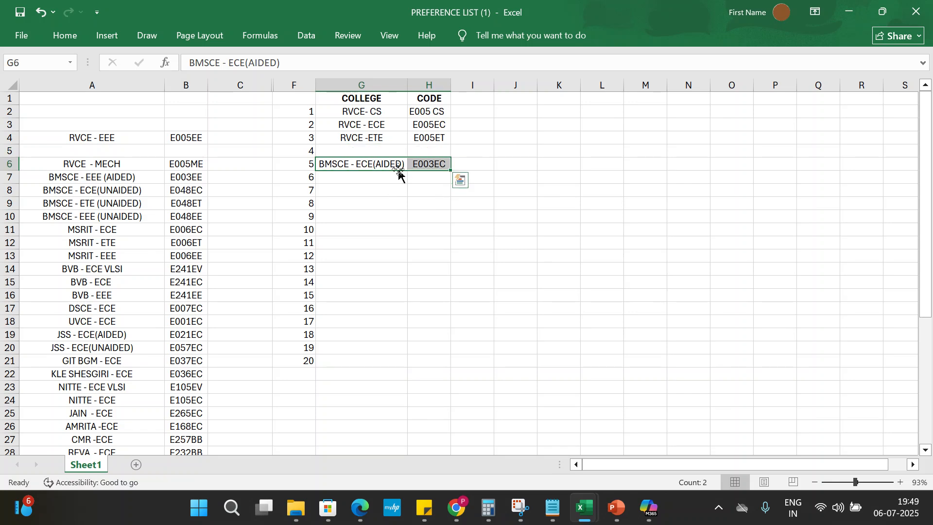
{"action": "left_click_drag", "start_coordinate": [92, 138], "coordinate": [172, 137]}
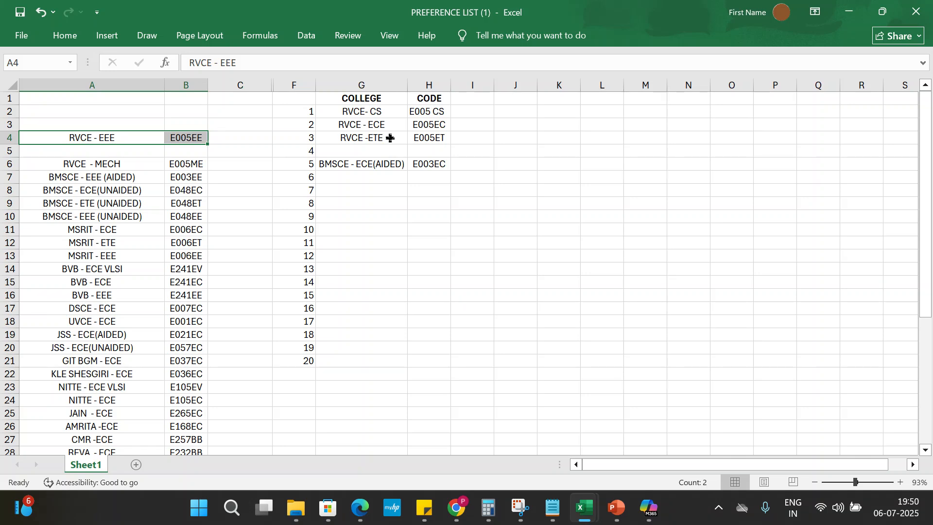
{"action": "left_click_drag", "start_coordinate": [144, 131], "coordinate": [363, 154]}
{"action": "left_click", "coordinate": [561, 205]}
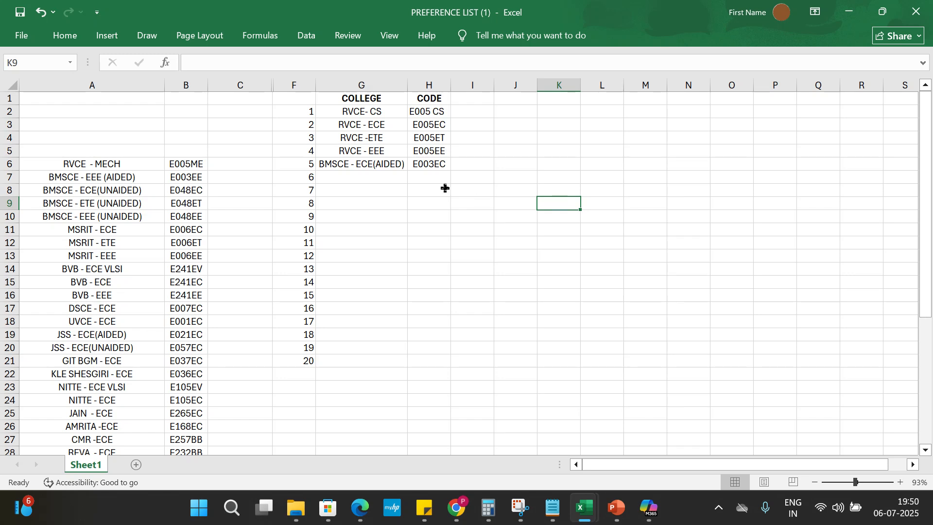
Reorder the list by moving RVCE - EEE with its code to G7:H7 and BMSCE - ECE(AIDED) with its code up to G5:H5.
{"action": "left_click", "coordinate": [352, 151]}
{"action": "key", "text": "shift+Right"}
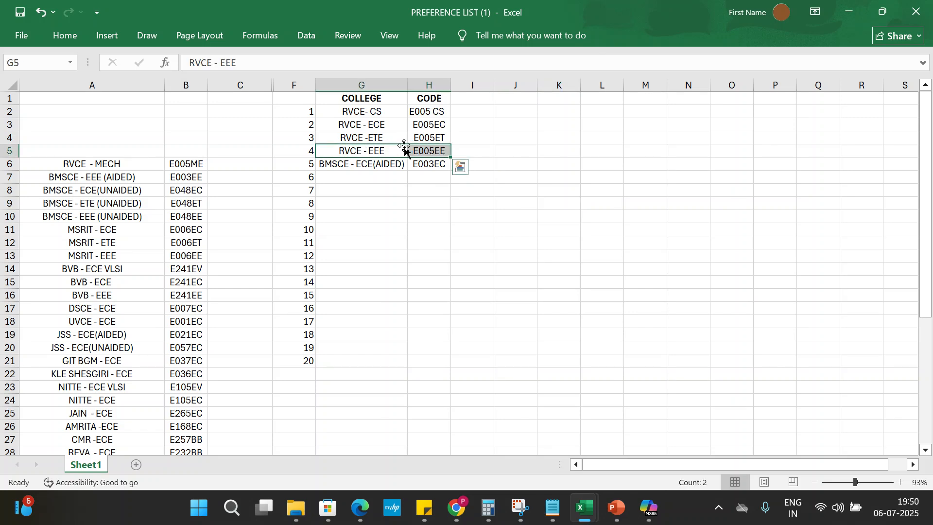
{"action": "mouse_move", "coordinate": [406, 151]}
{"action": "left_mouse_down"}
{"action": "mouse_move", "coordinate": [405, 178]}
{"action": "mouse_move", "coordinate": [403, 156]}
{"action": "mouse_move", "coordinate": [427, 162]}
{"action": "mouse_move", "coordinate": [398, 160]}
{"action": "mouse_move", "coordinate": [403, 152]}
{"action": "left_mouse_up"}
{"action": "left_click", "coordinate": [587, 188]}
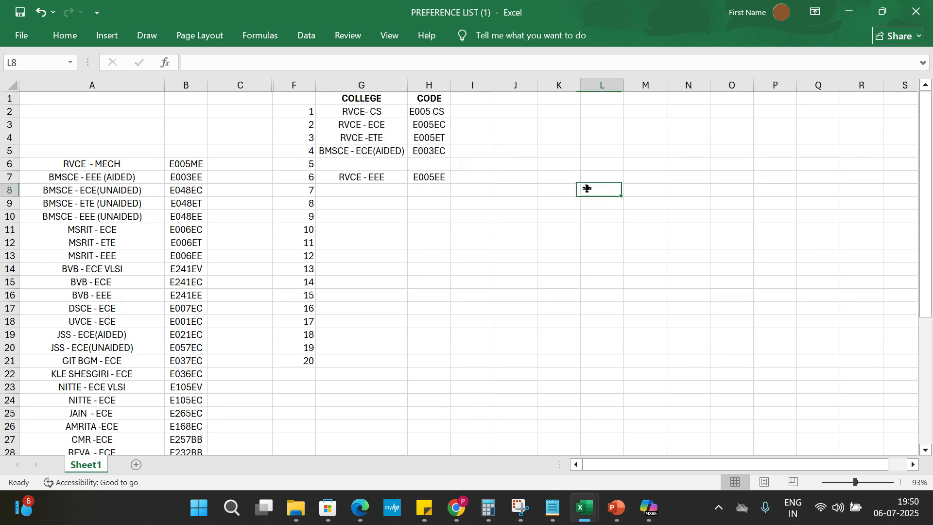
Move BMSCE - ECE(UNAIDED) with its code from the source list into the fifth preference at G6:H6.
{"action": "left_click", "coordinate": [357, 176]}
{"action": "left_click_drag", "start_coordinate": [358, 177], "coordinate": [430, 177]}
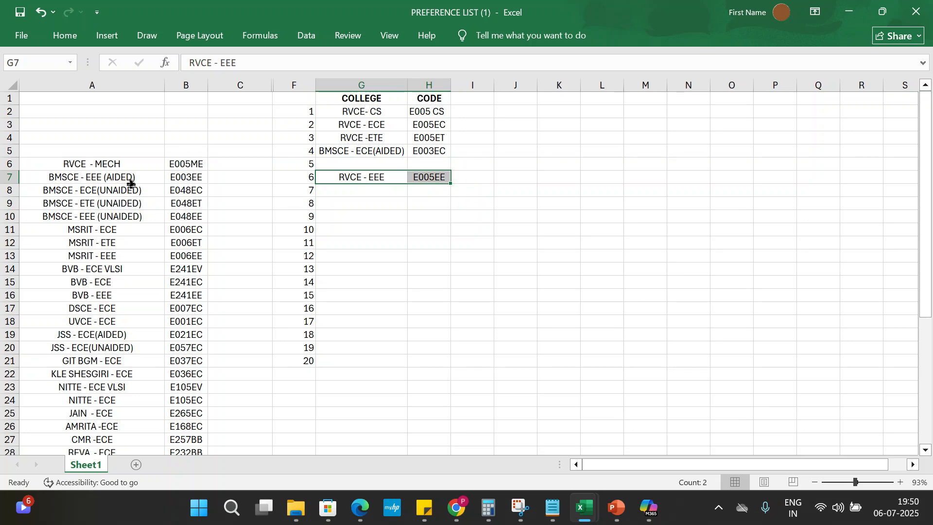
{"action": "left_click_drag", "start_coordinate": [64, 191], "coordinate": [359, 164]}
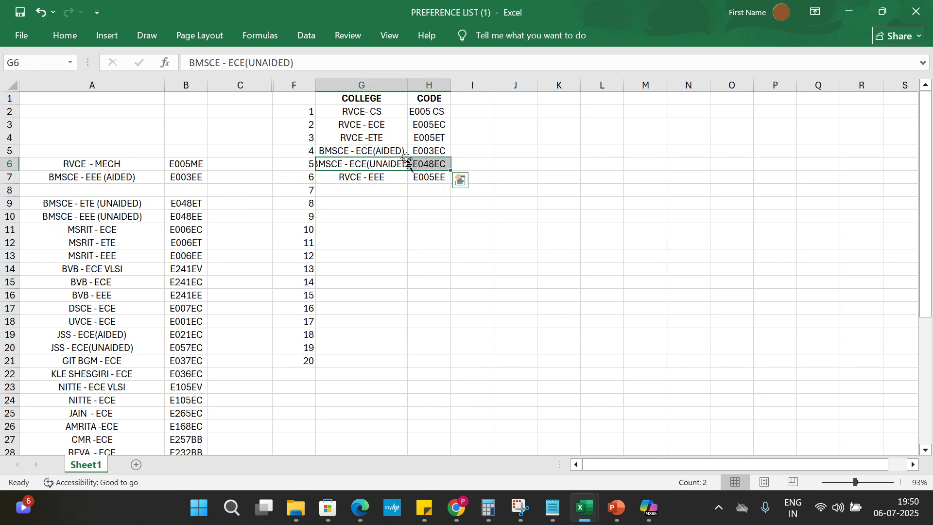
{"action": "left_click", "coordinate": [594, 240]}
Autofit column G so the full BMSCE - ECE(UNAIDED) name fits.
{"action": "left_click", "coordinate": [377, 178]}
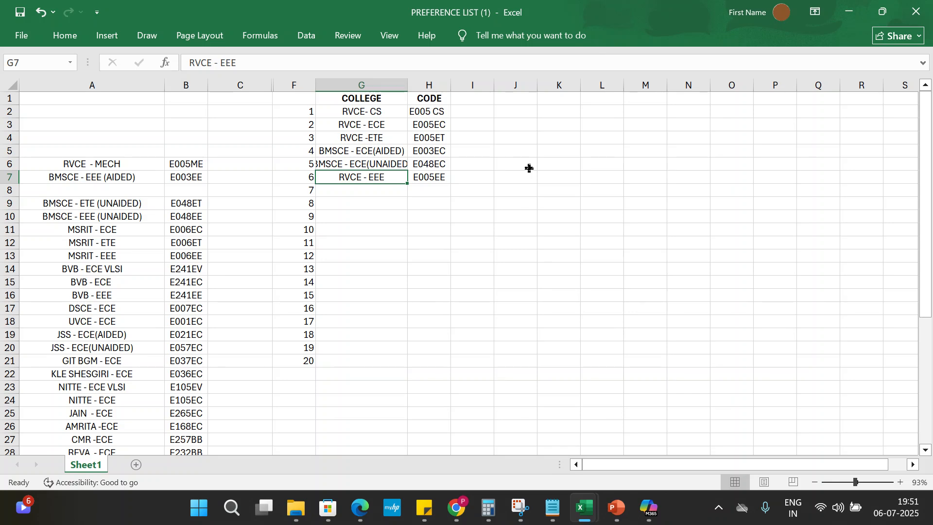
{"action": "left_click", "coordinate": [370, 163]}
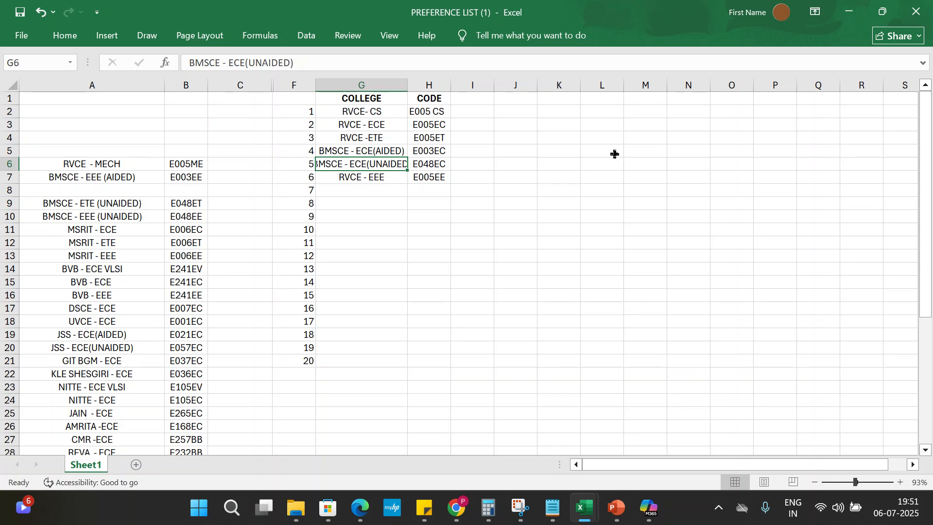
{"action": "left_click_drag", "start_coordinate": [410, 85], "coordinate": [410, 86]}
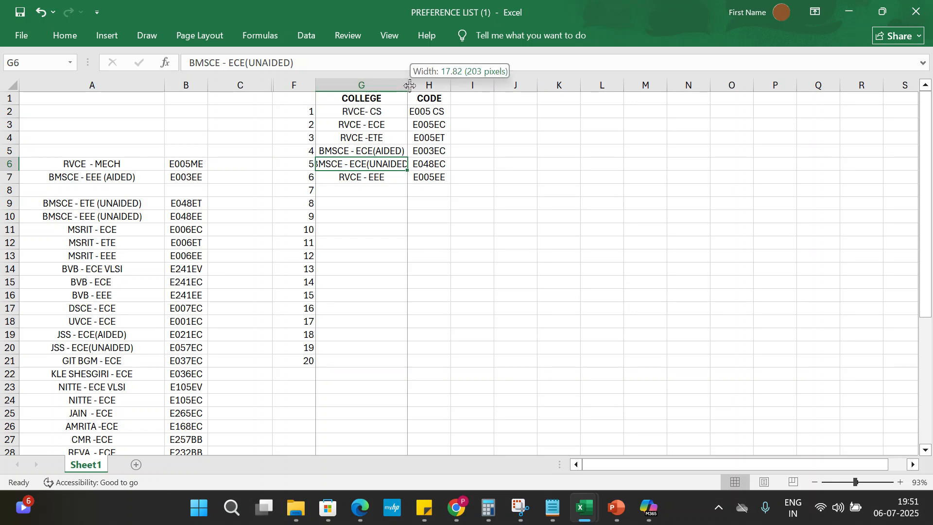
{"action": "double_click", "coordinate": [410, 86]}
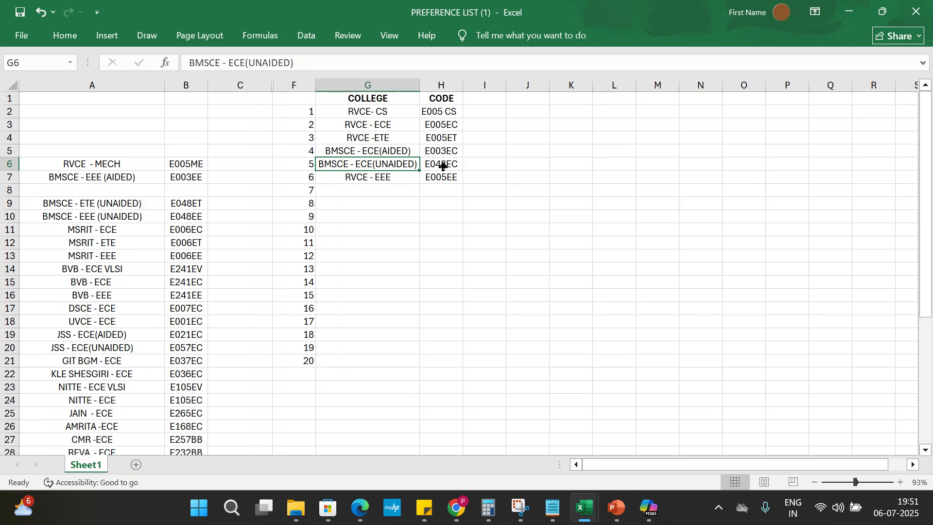
Move BMSCE - ECE(UNAIDED) with its code down to G8:H8 and RVCE - EEE with its code up to G6:H6.
{"action": "left_click_drag", "start_coordinate": [441, 165], "coordinate": [410, 159]}
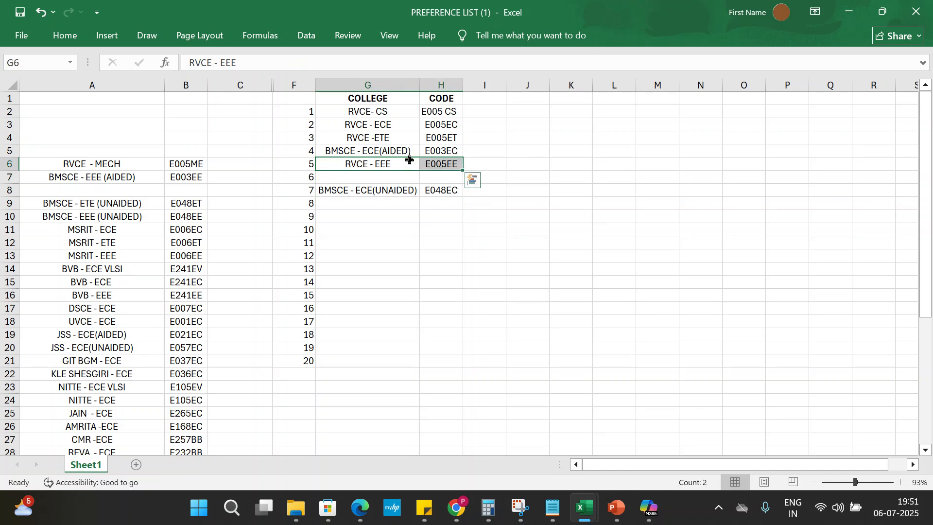
Move BMSCE - ECE(UNAIDED) with its code up to G7:H7 and RVCE - MECH with its code from the source list into G8:H8.
{"action": "left_click_drag", "start_coordinate": [375, 190], "coordinate": [416, 173]}
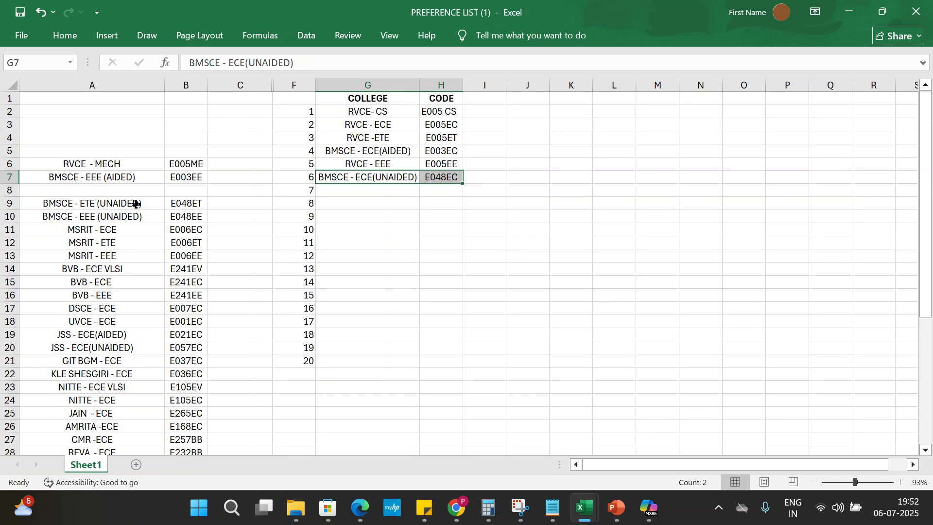
{"action": "left_click", "coordinate": [150, 163]}
{"action": "left_click_drag", "start_coordinate": [151, 164], "coordinate": [186, 163]}
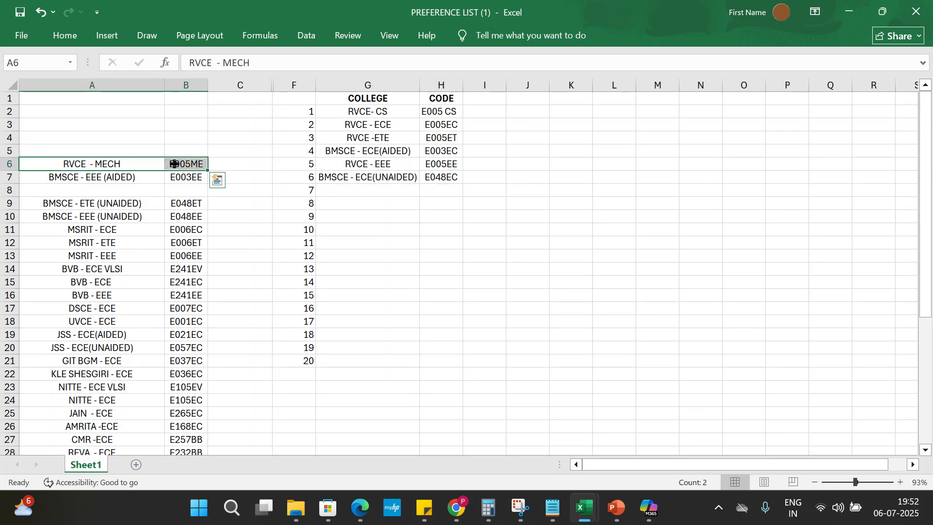
{"action": "left_click_drag", "start_coordinate": [104, 158], "coordinate": [364, 192]}
{"action": "left_click", "coordinate": [598, 233]}
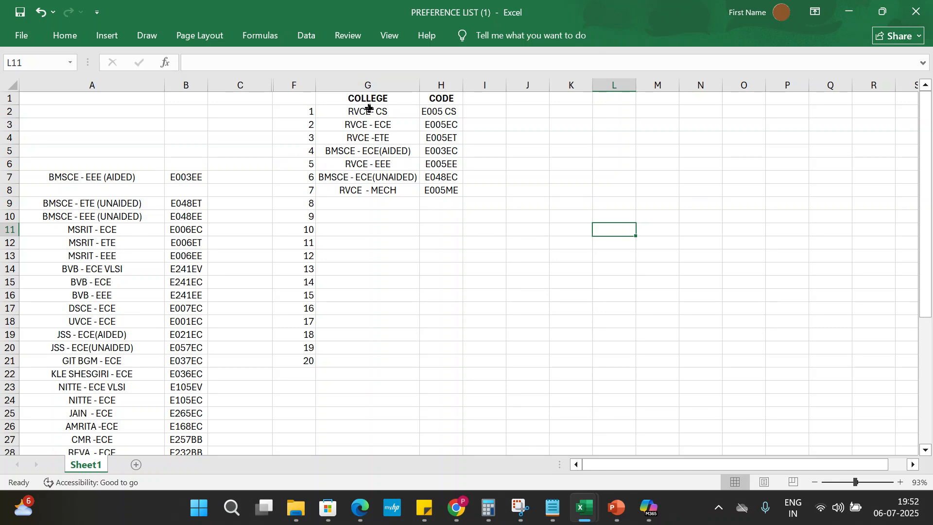
Fill the first six preferences, G2:H7, with a grey theme colour.
{"action": "left_click", "coordinate": [384, 193]}
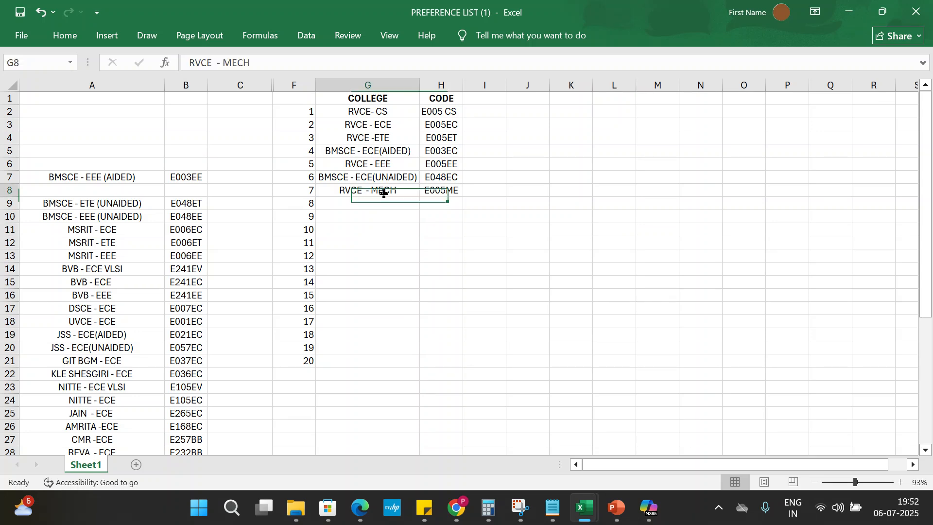
{"action": "left_click", "coordinate": [370, 111]}
{"action": "left_click_drag", "start_coordinate": [371, 111], "coordinate": [431, 178]}
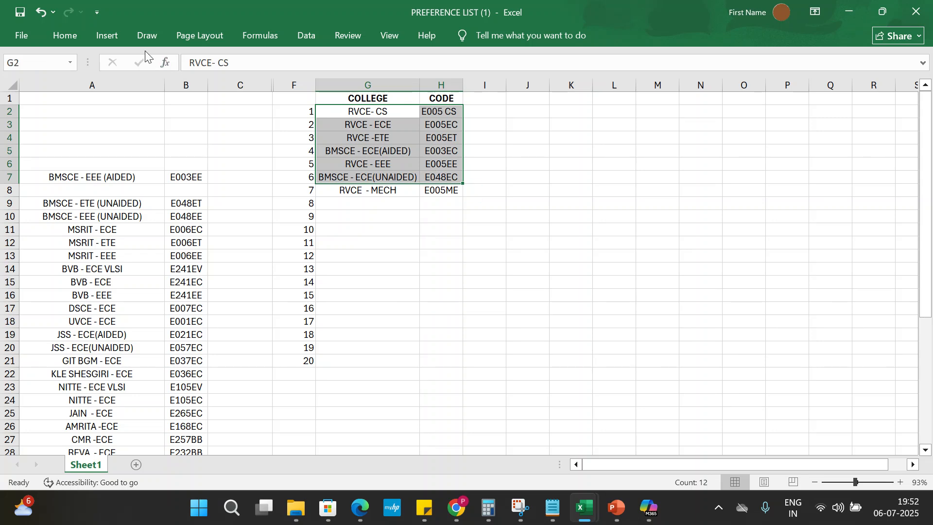
{"action": "left_click", "coordinate": [70, 36]}
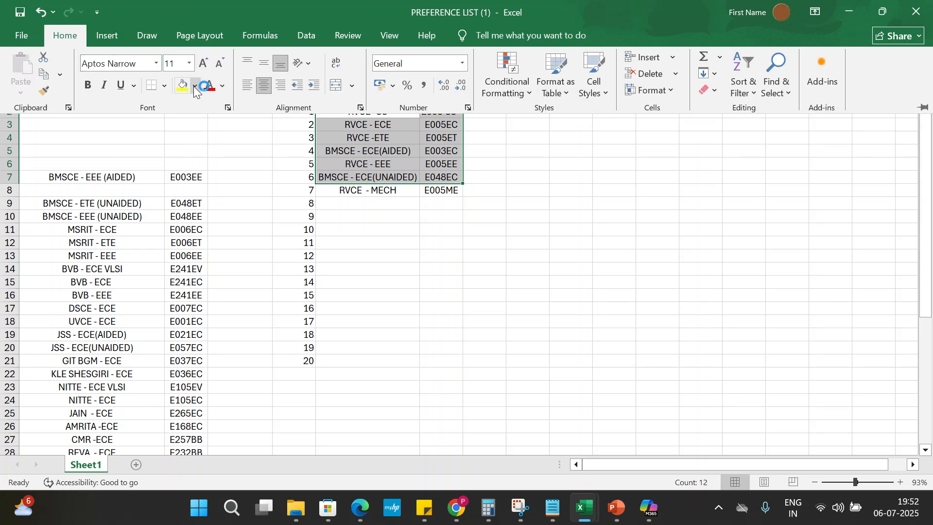
{"action": "left_click", "coordinate": [195, 88]}
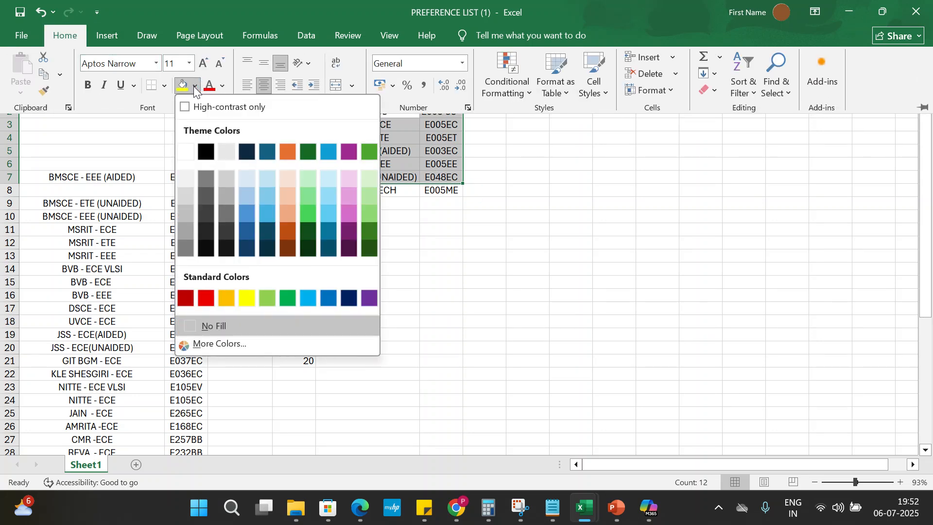
{"action": "left_click", "coordinate": [225, 195]}
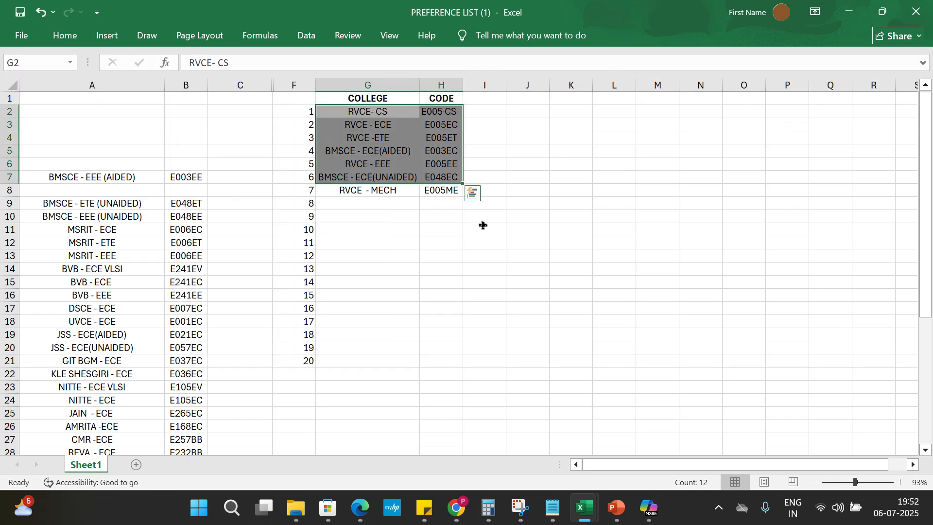
{"action": "left_click", "coordinate": [457, 243]}
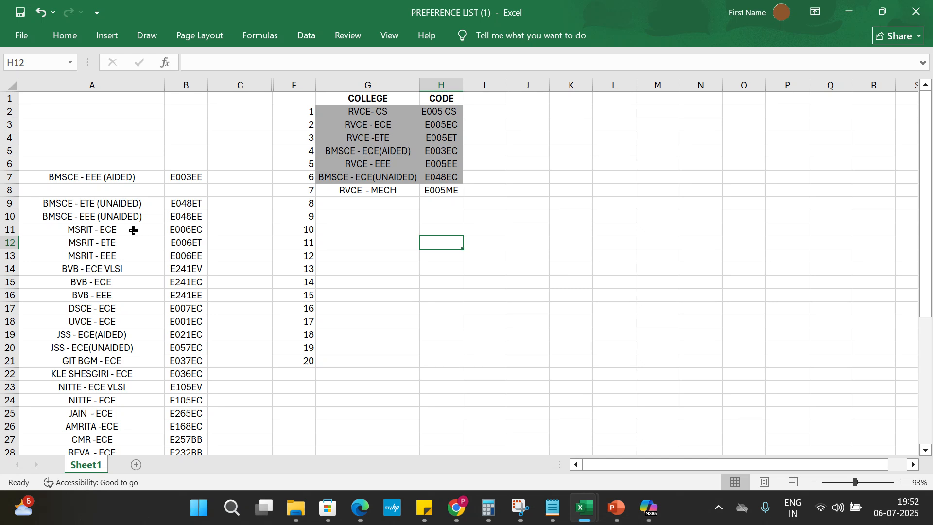
Move MSRIT - ECE with its code from the source list into the seventh preference at G8:H8, shifting RVCE - MECH down to G9:H9.
{"action": "left_click_drag", "start_coordinate": [107, 230], "coordinate": [400, 203]}
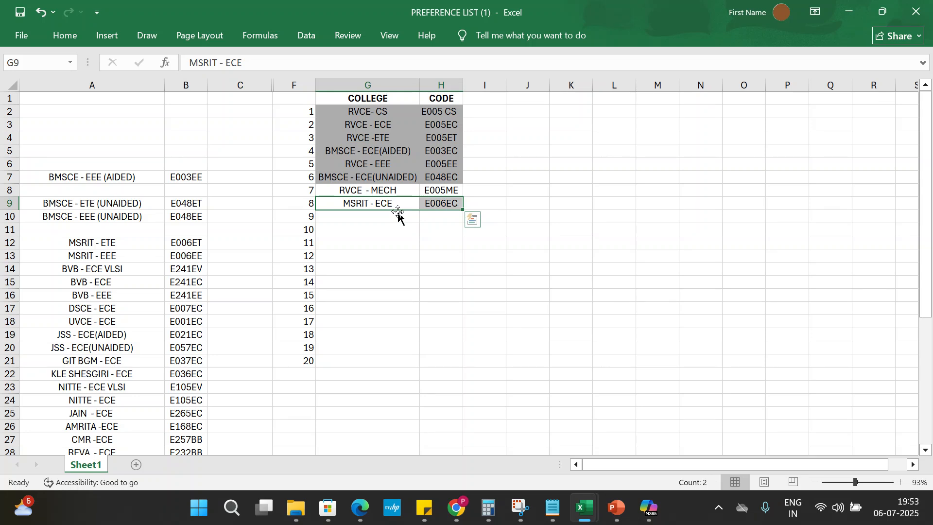
{"action": "left_click", "coordinate": [595, 165]}
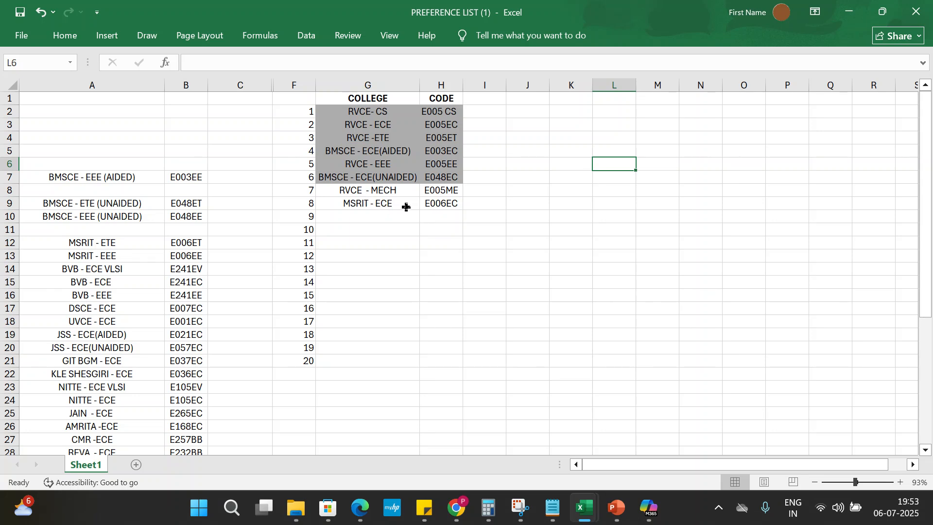
{"action": "left_click_drag", "start_coordinate": [368, 190], "coordinate": [409, 191]}
{"action": "left_click", "coordinate": [380, 204]}
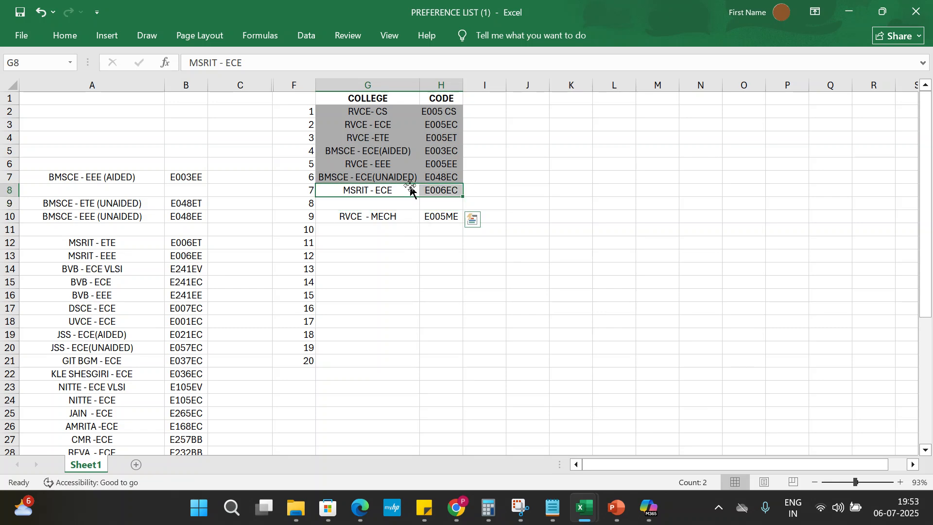
{"action": "left_click", "coordinate": [385, 216]}
{"action": "left_click_drag", "start_coordinate": [426, 216], "coordinate": [399, 198]}
{"action": "left_click", "coordinate": [579, 189]}
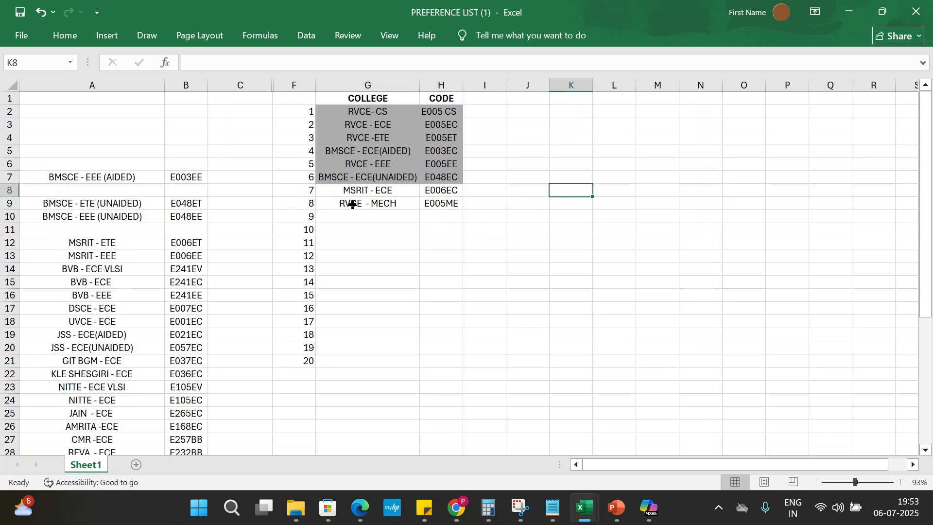
Extend the grey fill over G2:H8 so it includes the MSRIT - ECE row.
{"action": "left_click_drag", "start_coordinate": [438, 189], "coordinate": [377, 109]}
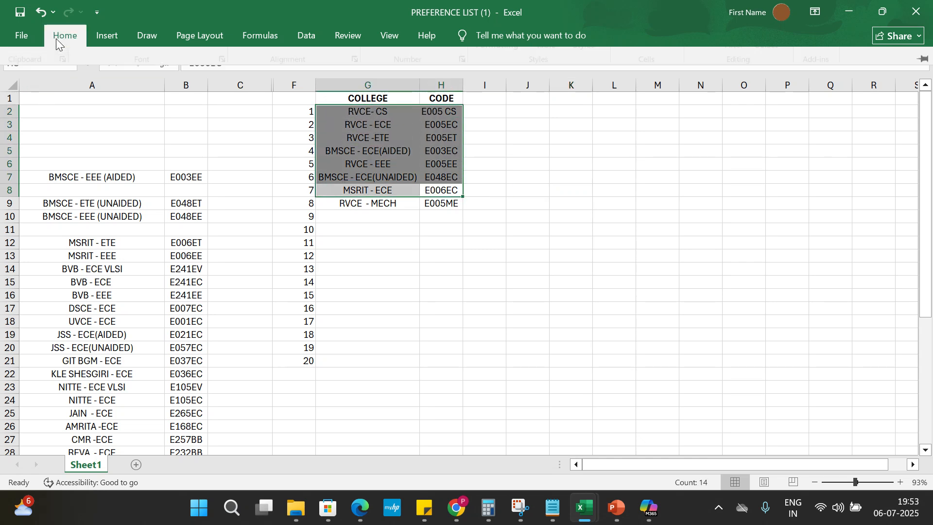
{"action": "left_click", "coordinate": [57, 39]}
{"action": "left_click", "coordinate": [184, 88]}
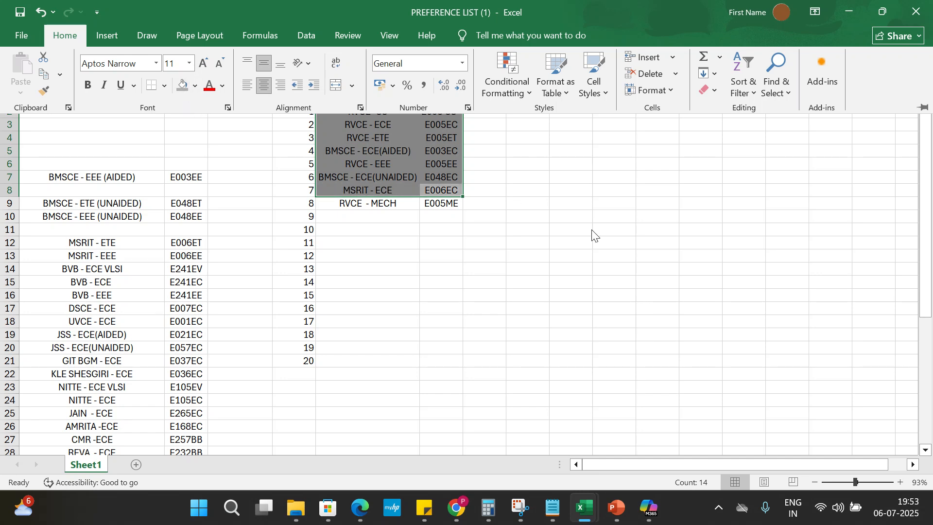
{"action": "left_click", "coordinate": [598, 232]}
{"action": "left_click", "coordinate": [598, 232]}
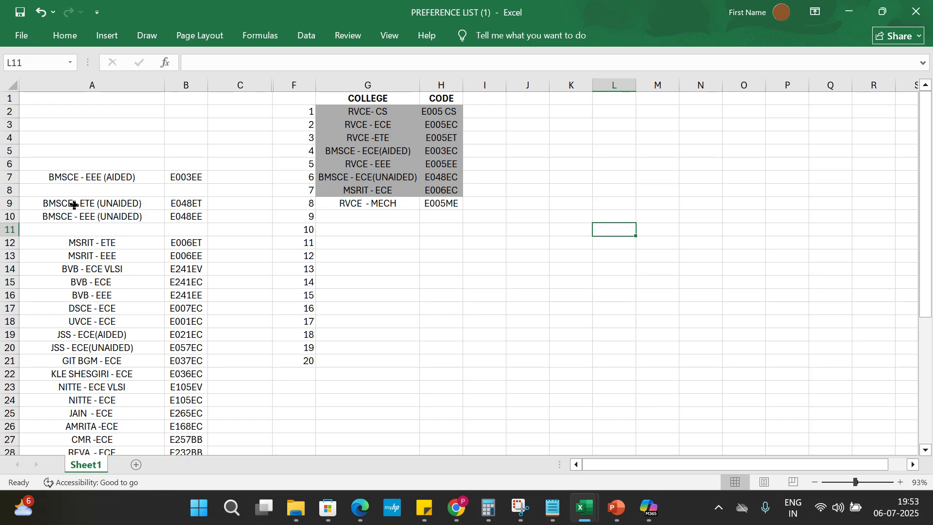
Move MSRIT - ETE with its code from the source list into the eighth preference at G9:H9, placing RVCE - MECH at G11:H11.
{"action": "left_click_drag", "start_coordinate": [73, 205], "coordinate": [189, 202]}
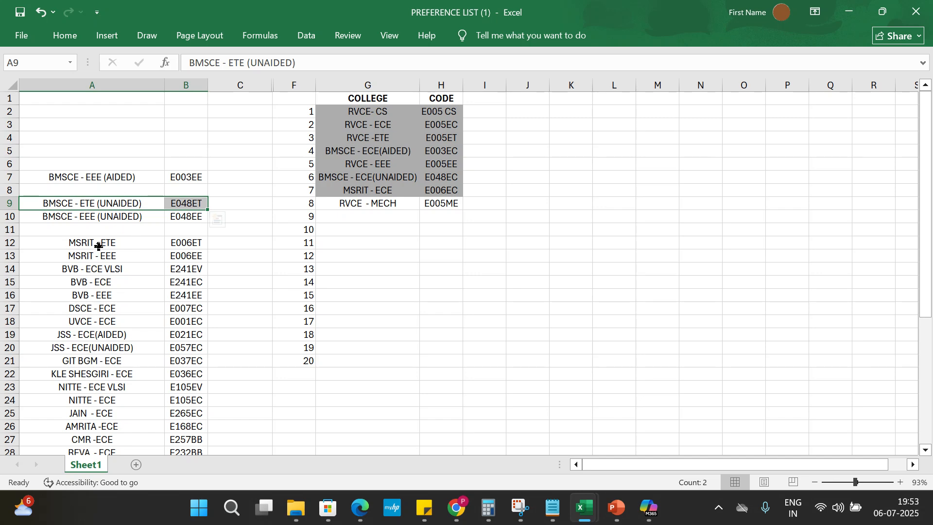
{"action": "left_click_drag", "start_coordinate": [102, 242], "coordinate": [388, 212]}
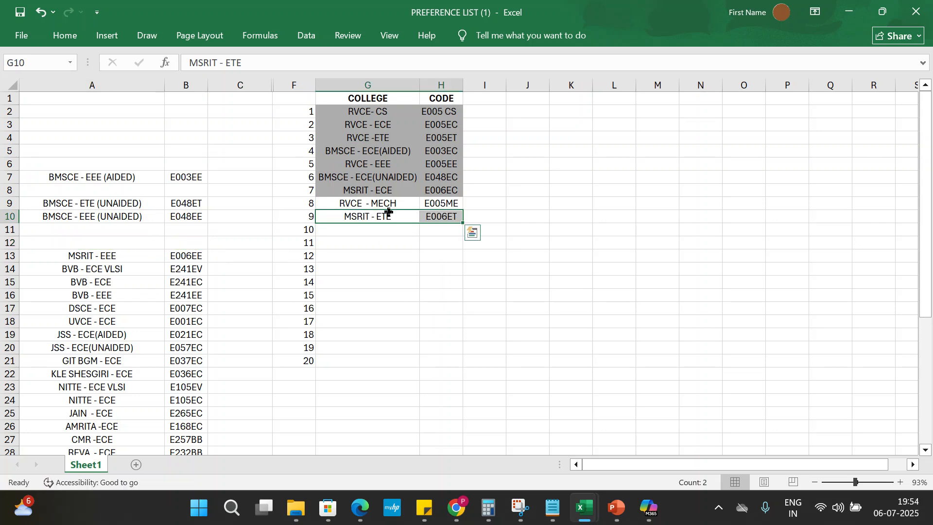
{"action": "left_click", "coordinate": [425, 253]}
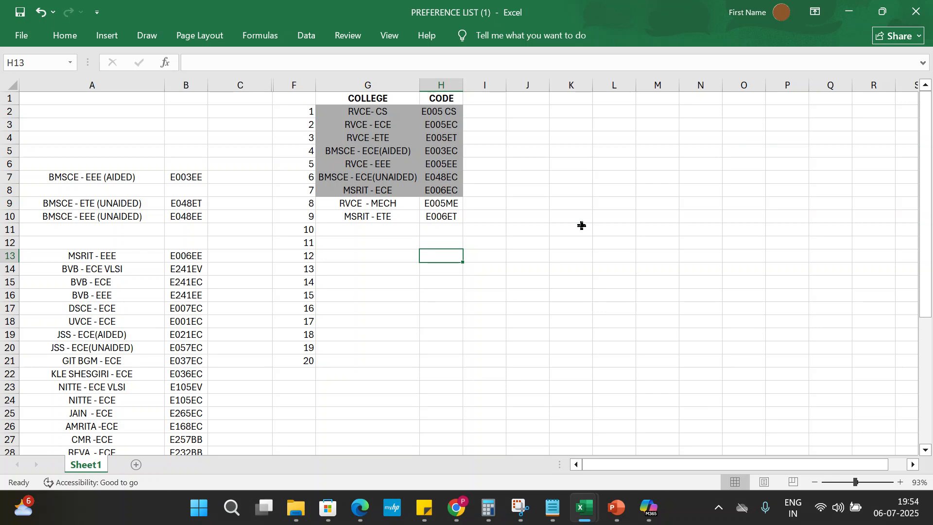
{"action": "left_click_drag", "start_coordinate": [387, 205], "coordinate": [411, 231]}
{"action": "left_click_drag", "start_coordinate": [357, 216], "coordinate": [411, 204]}
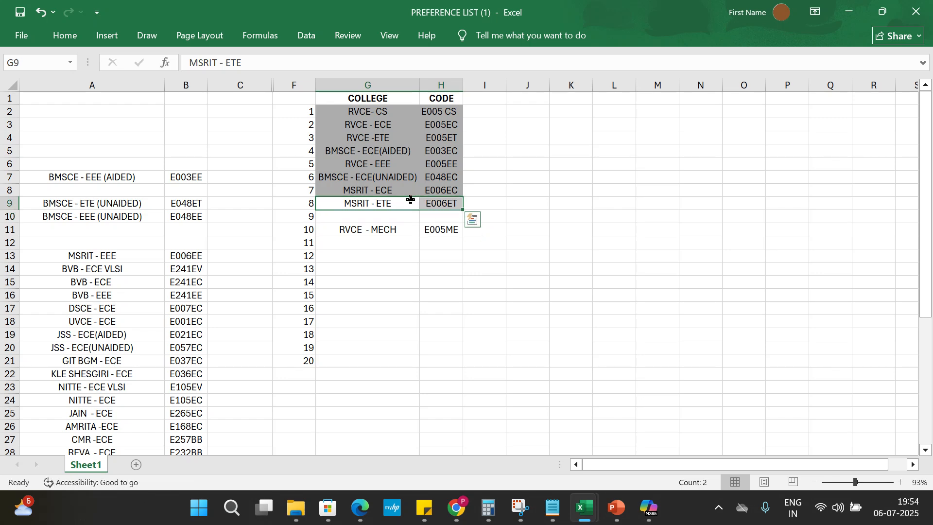
{"action": "left_click", "coordinate": [569, 226]}
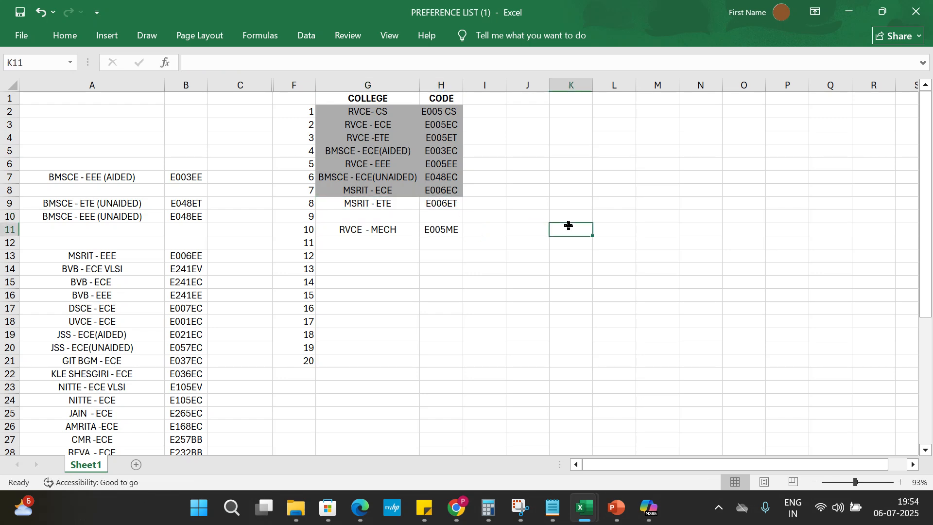
Move RVCE - MECH with its code up into the ninth preference at G10:H10 without replacing the MSRIT - ETE entry.
{"action": "left_click", "coordinate": [373, 231]}
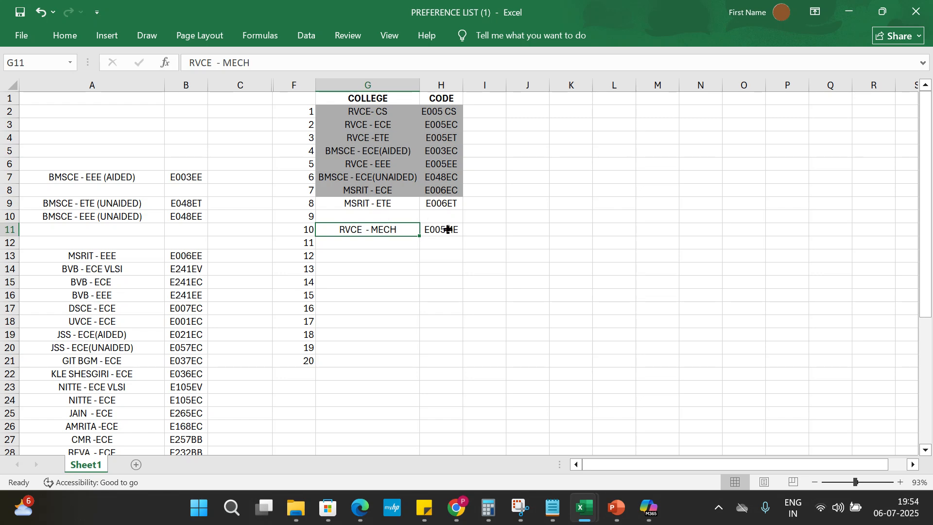
{"action": "left_click", "coordinate": [432, 230]}
{"action": "left_click_drag", "start_coordinate": [432, 230], "coordinate": [404, 209]}
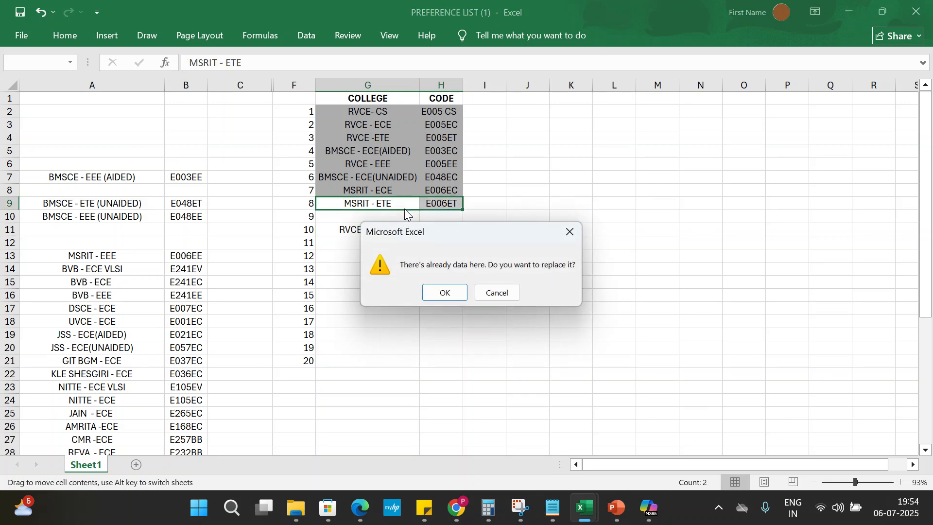
{"action": "left_click", "coordinate": [568, 232]}
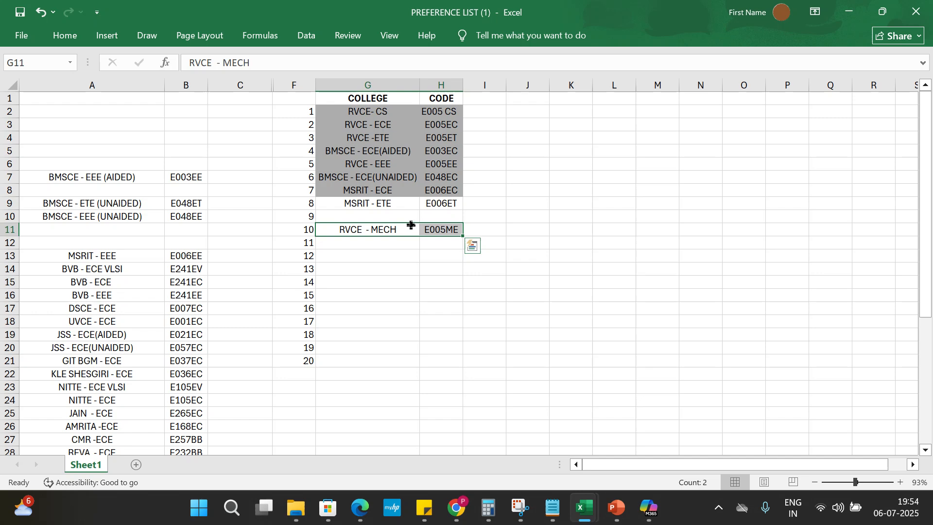
{"action": "left_click_drag", "start_coordinate": [409, 224], "coordinate": [354, 167]}
{"action": "left_click", "coordinate": [555, 253]}
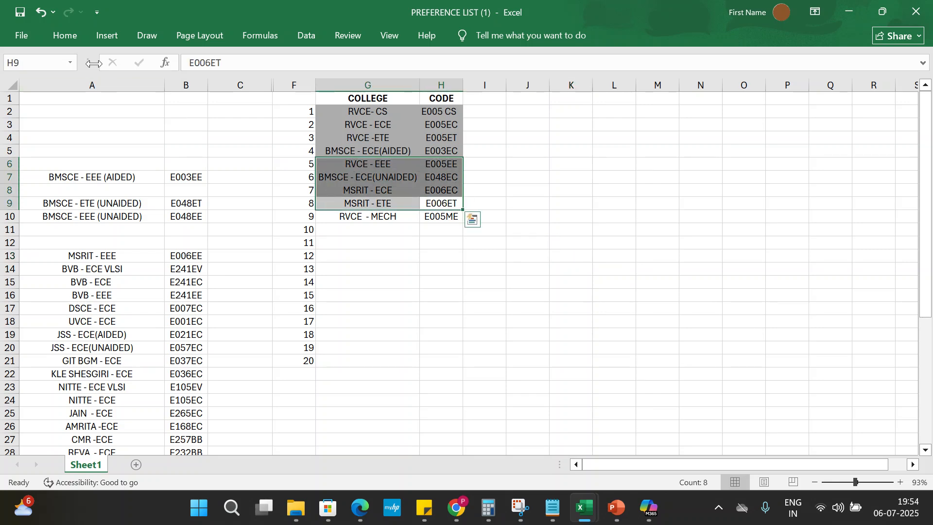
Apply the same grey fill to G6:H9 to cover the MSRIT - ETE row.
{"action": "left_click", "coordinate": [67, 39]}
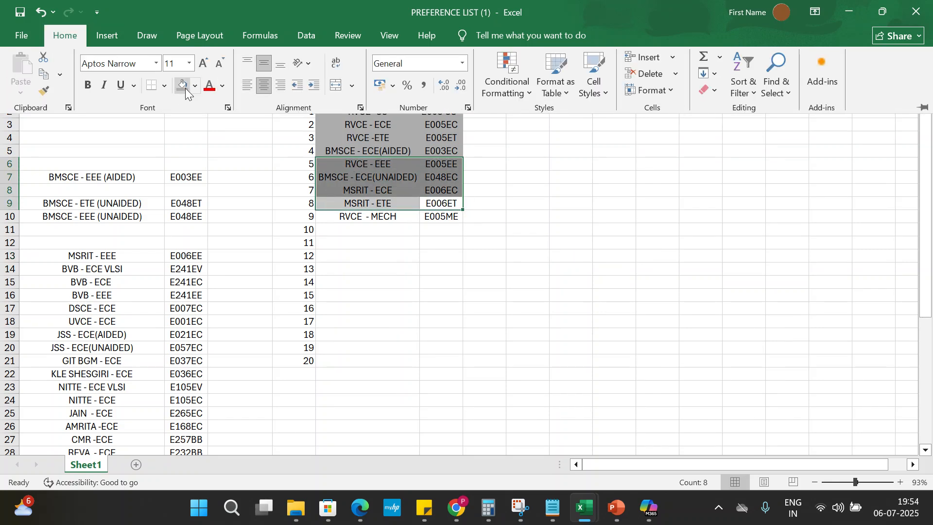
{"action": "left_click", "coordinate": [184, 87]}
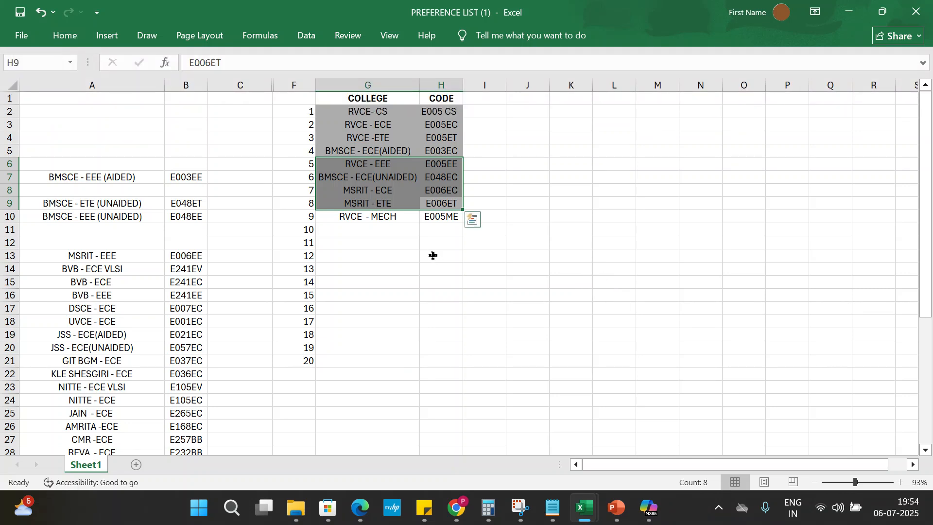
{"action": "left_click", "coordinate": [392, 247]}
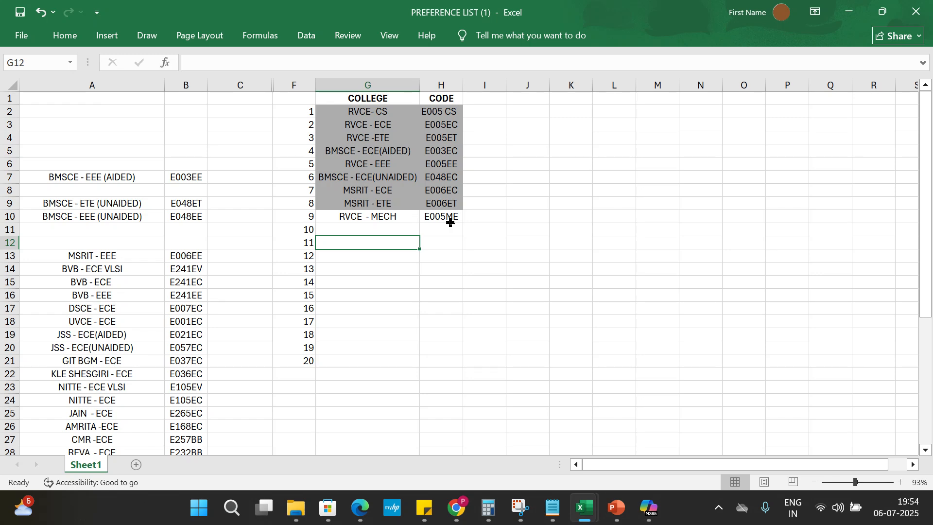
Move BVB - ECE with its code from the source list into the tenth preference at G11:H11.
{"action": "left_click_drag", "start_coordinate": [91, 284], "coordinate": [186, 279]}
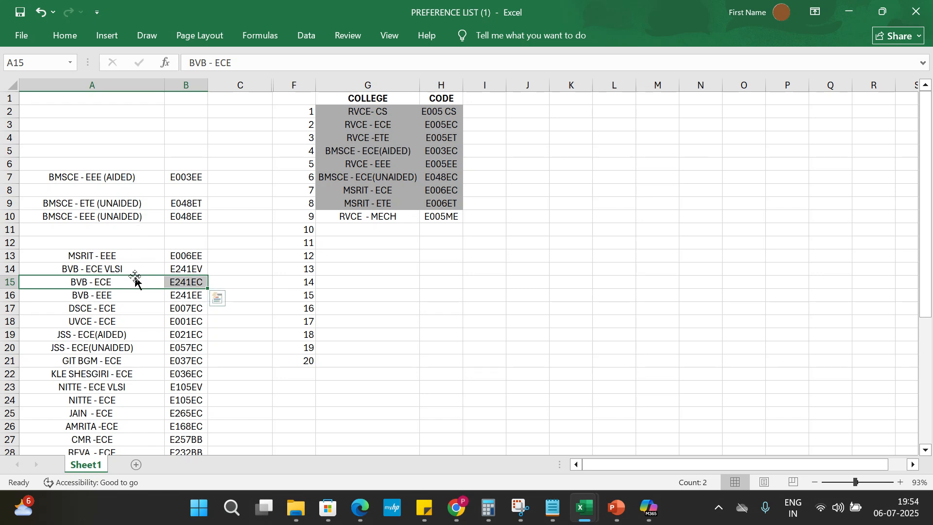
{"action": "left_click_drag", "start_coordinate": [136, 277], "coordinate": [135, 275]}
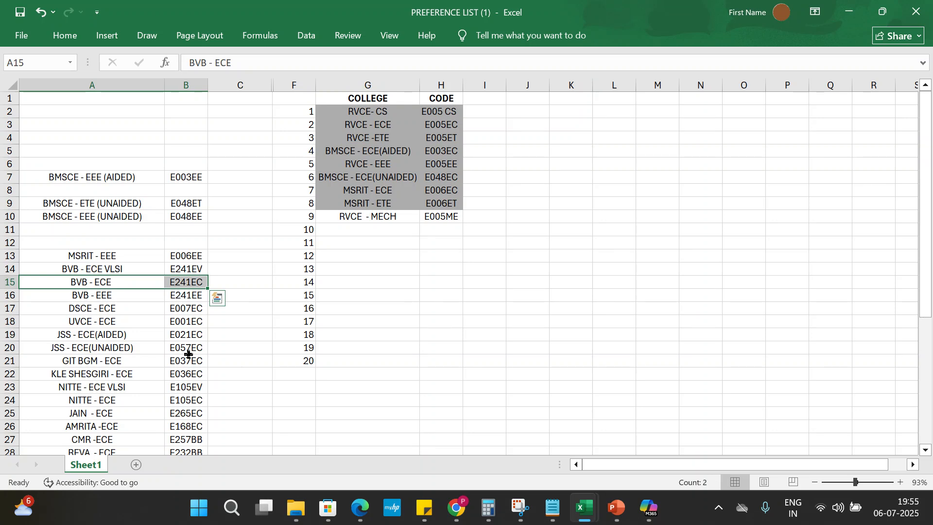
{"action": "left_click_drag", "start_coordinate": [142, 281], "coordinate": [381, 229]}
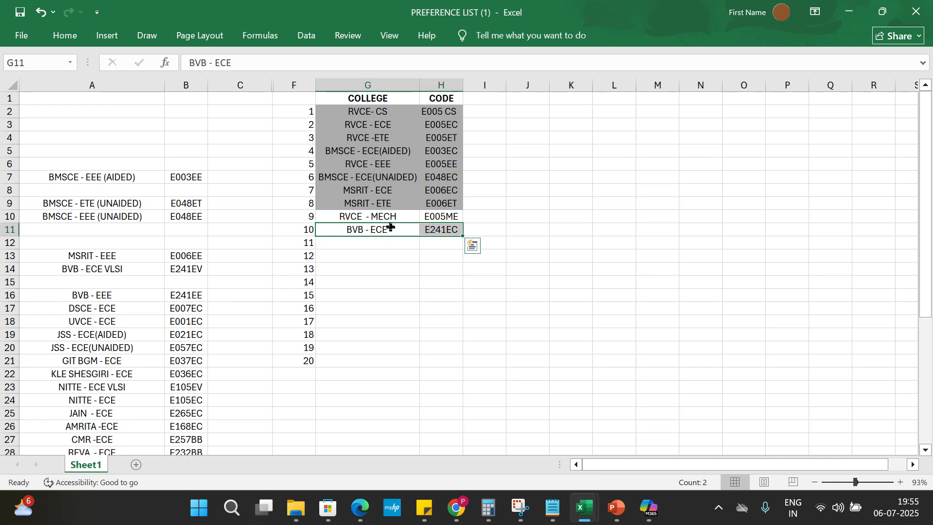
{"action": "left_click", "coordinate": [474, 286]}
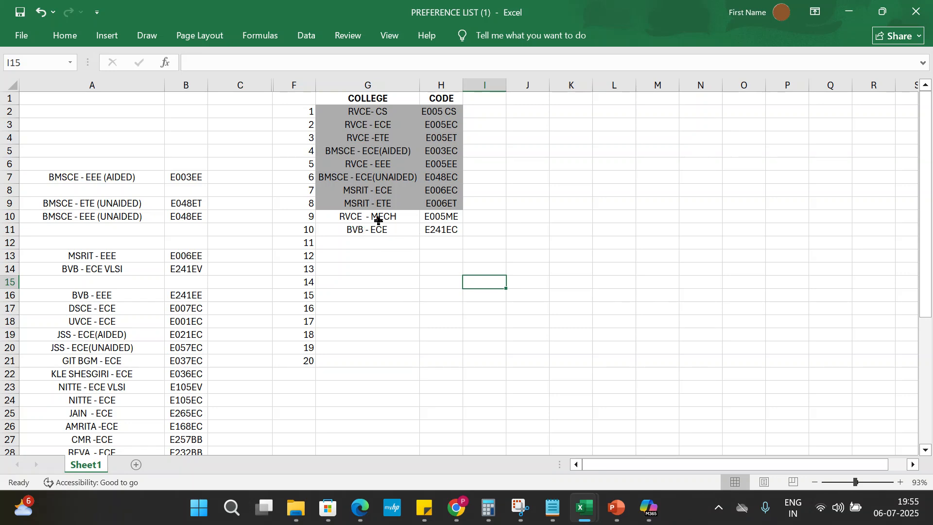
Shade the RVCE - MECH entry and its code in G10:H10 with the same grey fill.
{"action": "left_click_drag", "start_coordinate": [373, 217], "coordinate": [436, 217]}
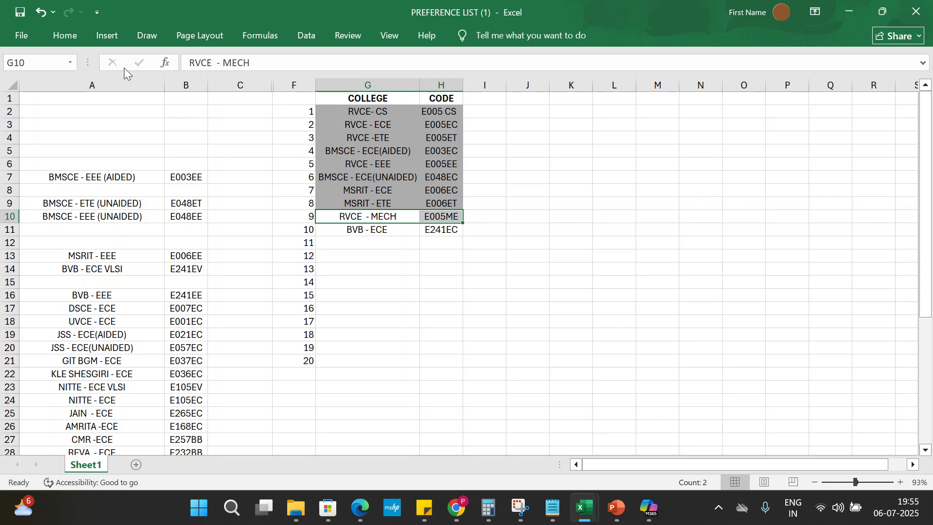
{"action": "left_click", "coordinate": [66, 35]}
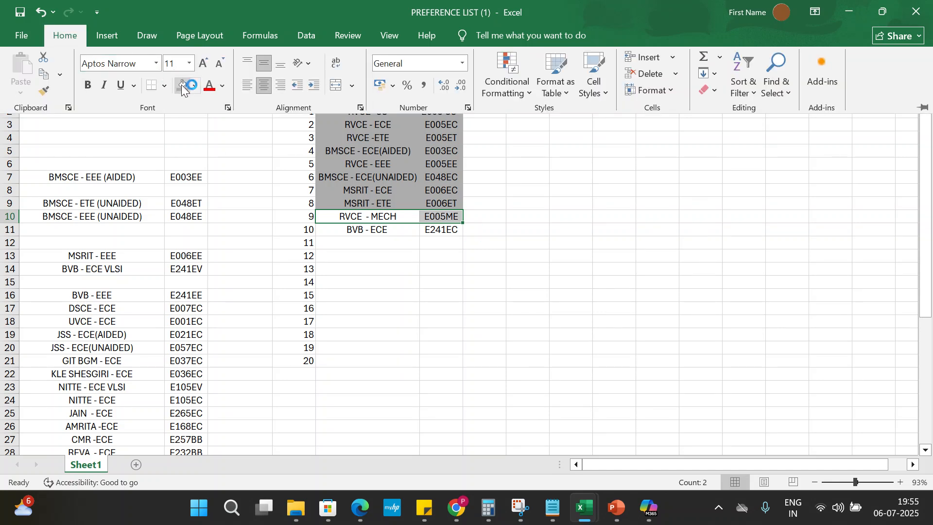
{"action": "left_click", "coordinate": [182, 85]}
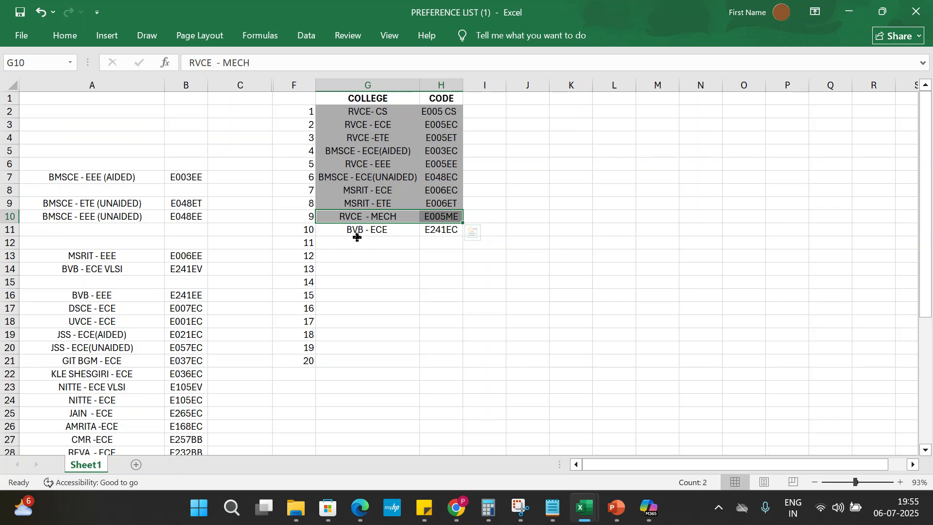
Move GIT BGM - ECE with its code from the source list into the eleventh preference at G12:H12.
{"action": "left_click", "coordinate": [357, 233]}
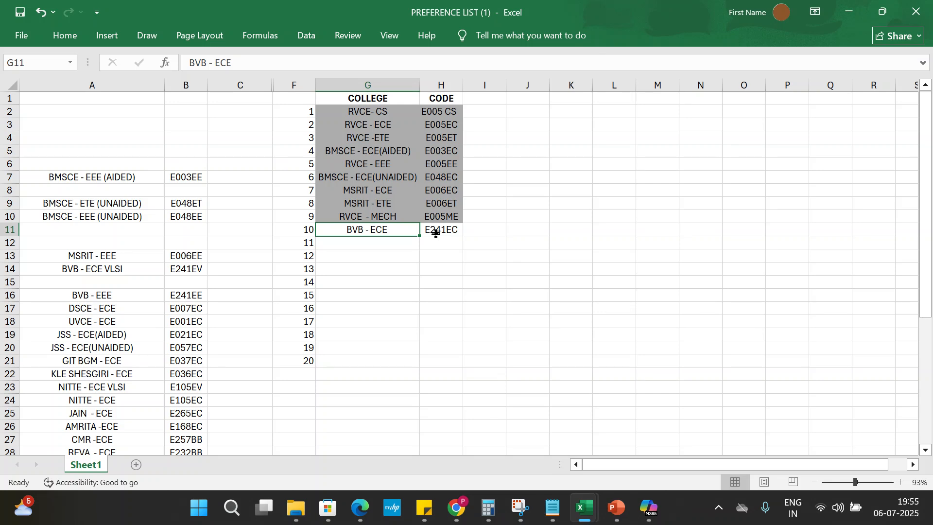
{"action": "left_click", "coordinate": [86, 362]}
{"action": "left_click_drag", "start_coordinate": [152, 361], "coordinate": [384, 243]}
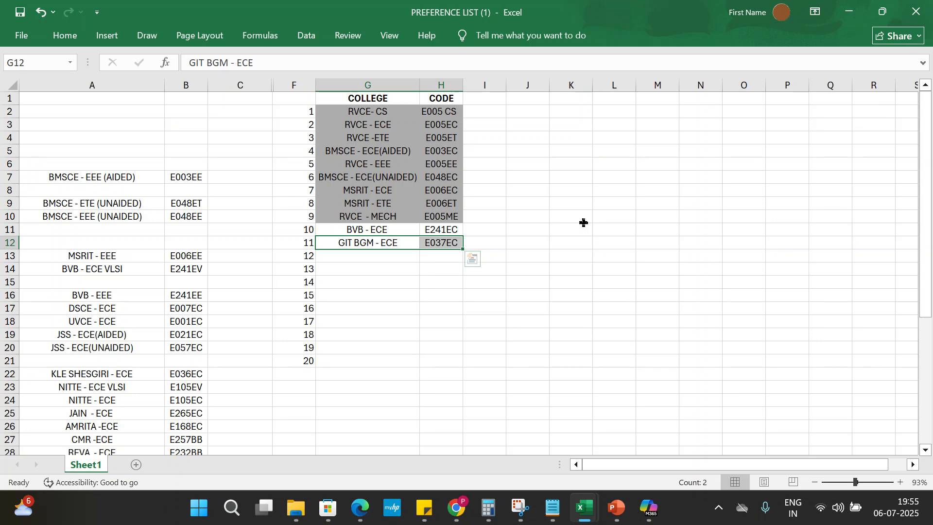
{"action": "left_click", "coordinate": [584, 223]}
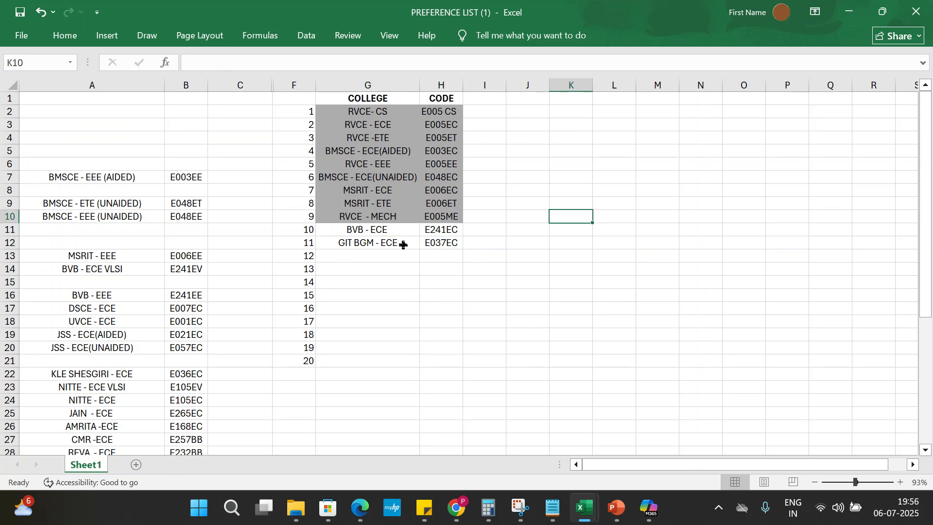
Swap the tenth and eleventh preferences so GIT BGM - ECE sits at G11:H11 and BVB - ECE at G12:H12, each with its code.
{"action": "left_click_drag", "start_coordinate": [427, 244], "coordinate": [401, 242]}
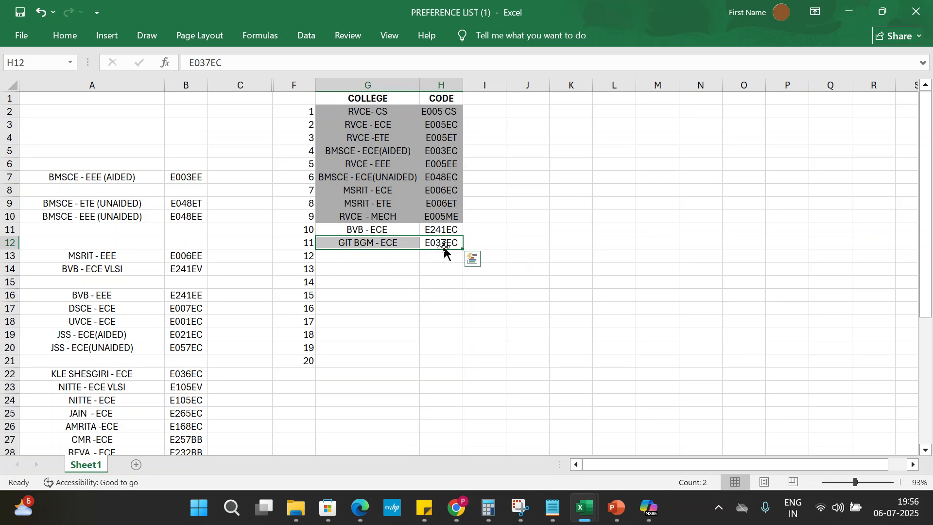
{"action": "left_click", "coordinate": [387, 232]}
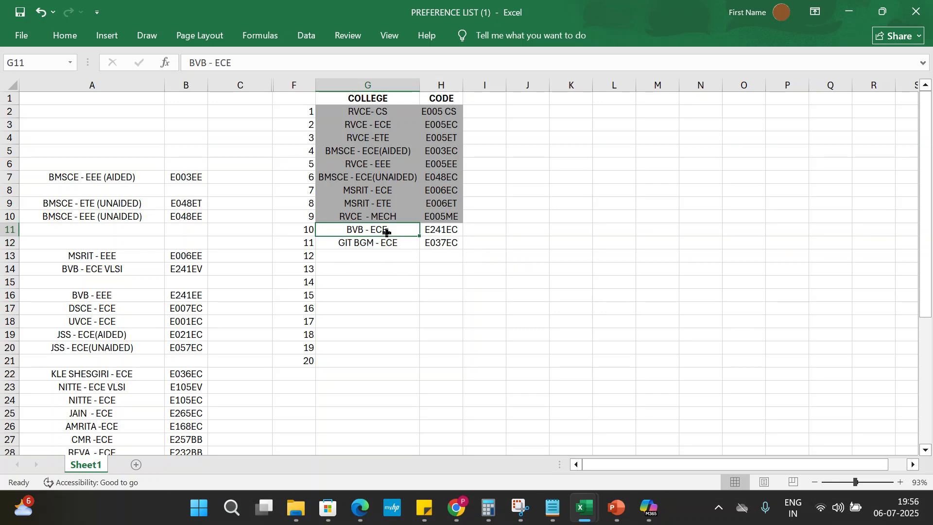
{"action": "left_click_drag", "start_coordinate": [433, 231], "coordinate": [390, 227]}
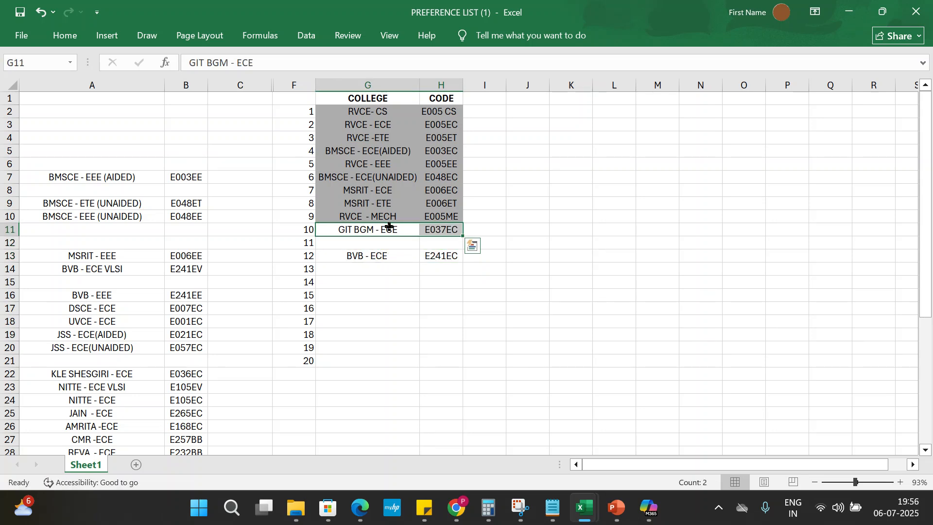
{"action": "left_click_drag", "start_coordinate": [362, 256], "coordinate": [415, 241]}
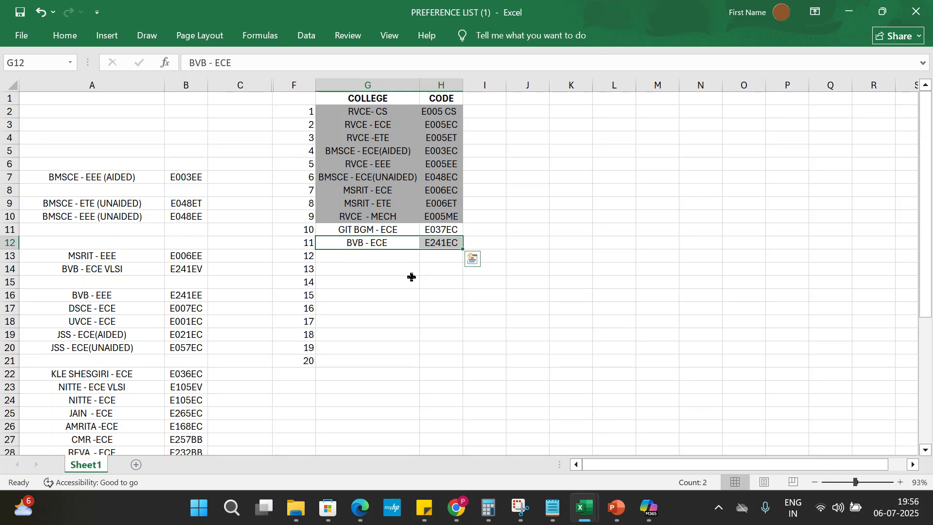
{"action": "left_click", "coordinate": [610, 308]}
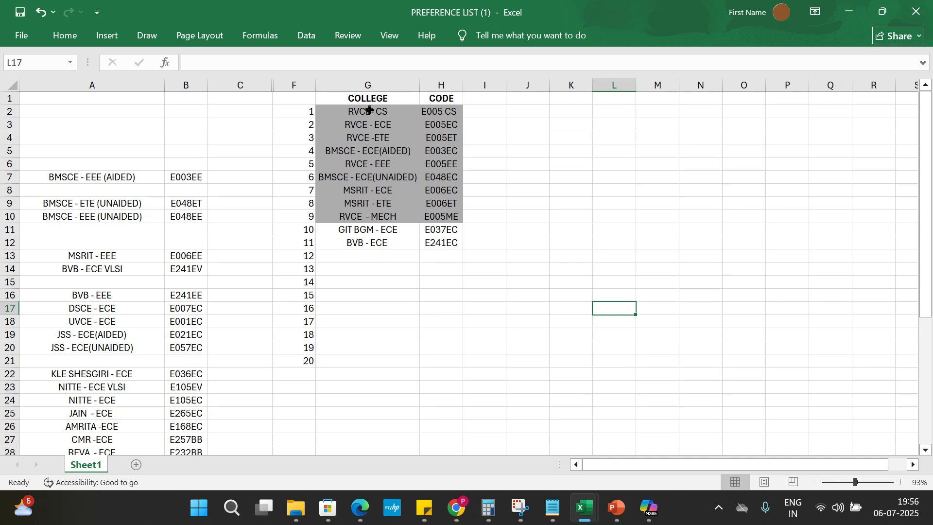
Review the GIT BGM - ECE and BVB - ECE entries in G11:H12 against the top RVCE preferences in rows 2 and 3.
{"action": "left_click_drag", "start_coordinate": [430, 111], "coordinate": [395, 113]}
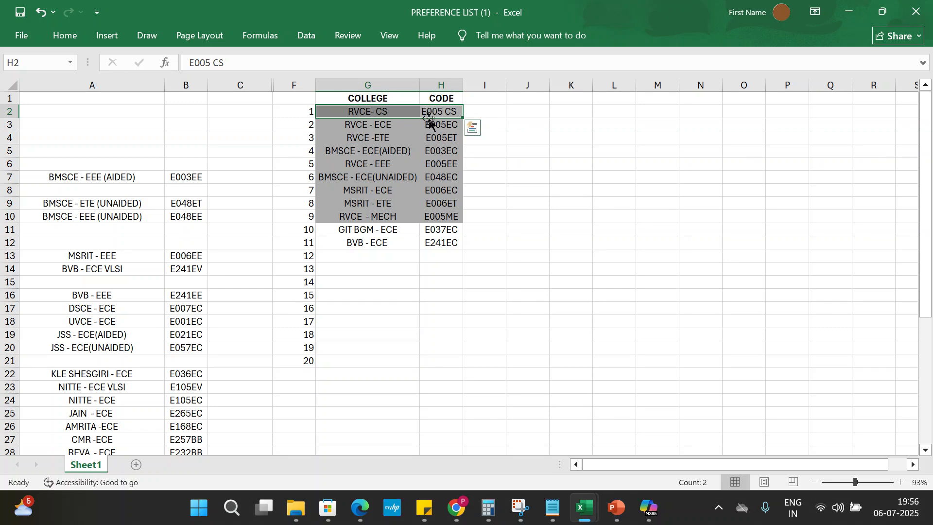
{"action": "left_click_drag", "start_coordinate": [435, 230], "coordinate": [392, 228]}
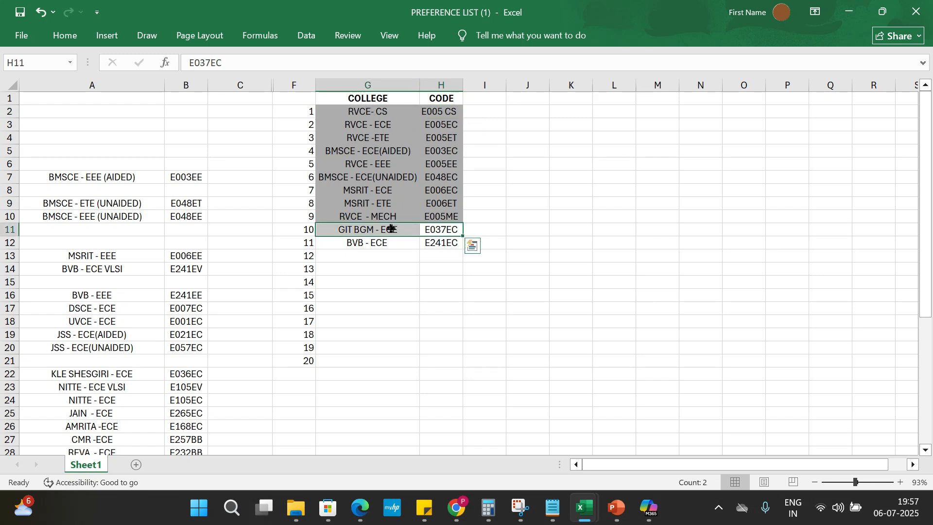
{"action": "left_click_drag", "start_coordinate": [438, 243], "coordinate": [390, 243]}
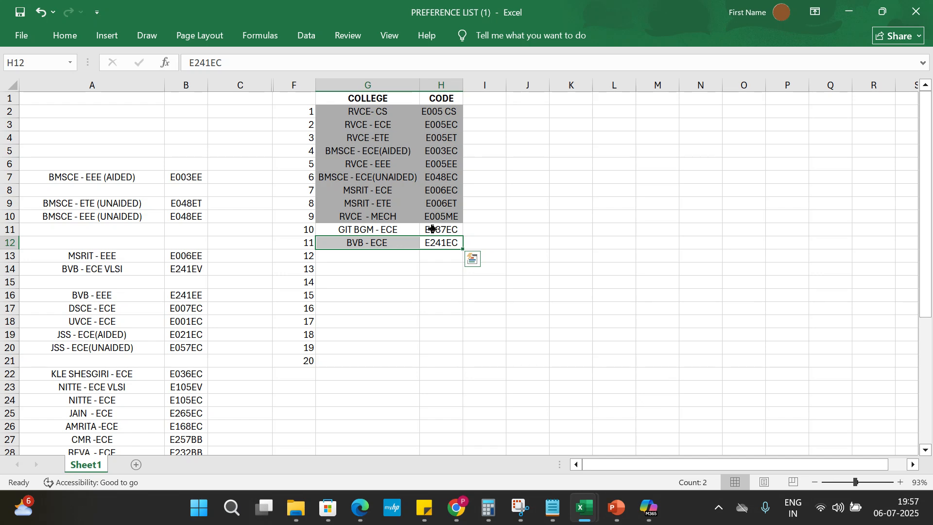
{"action": "left_click", "coordinate": [577, 199]}
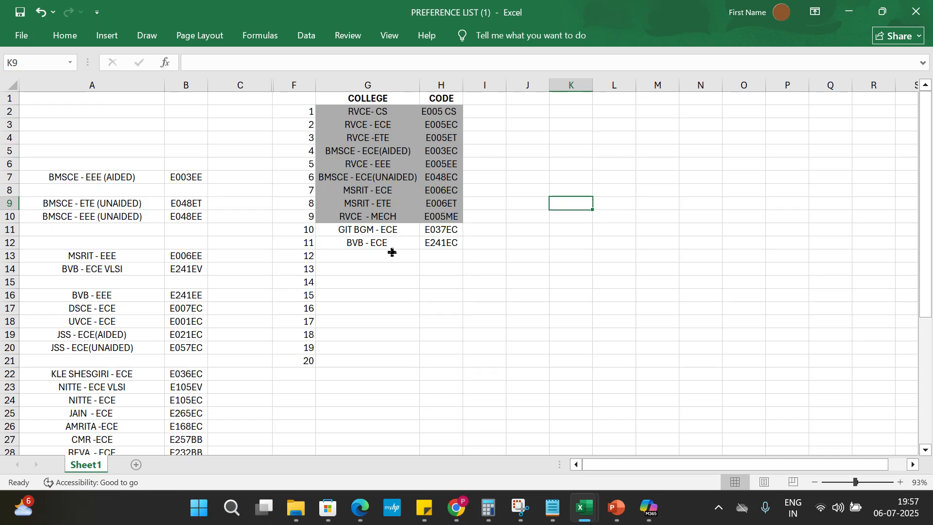
{"action": "left_click", "coordinate": [394, 114]}
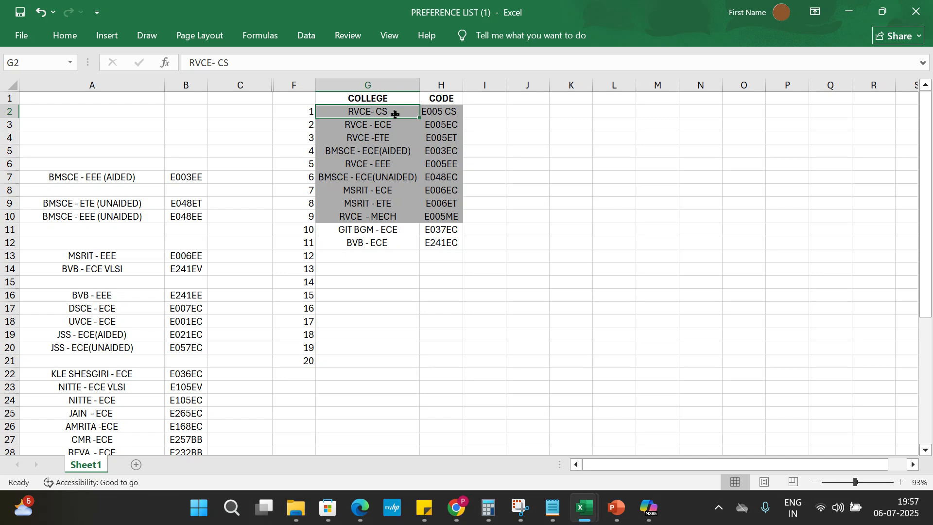
{"action": "key", "text": "Return"}
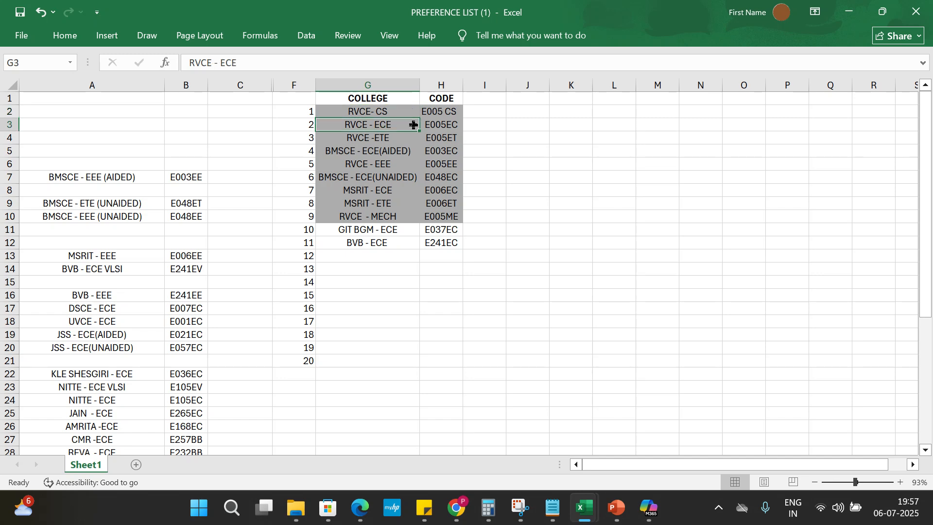
{"action": "left_click_drag", "start_coordinate": [430, 125], "coordinate": [404, 125]}
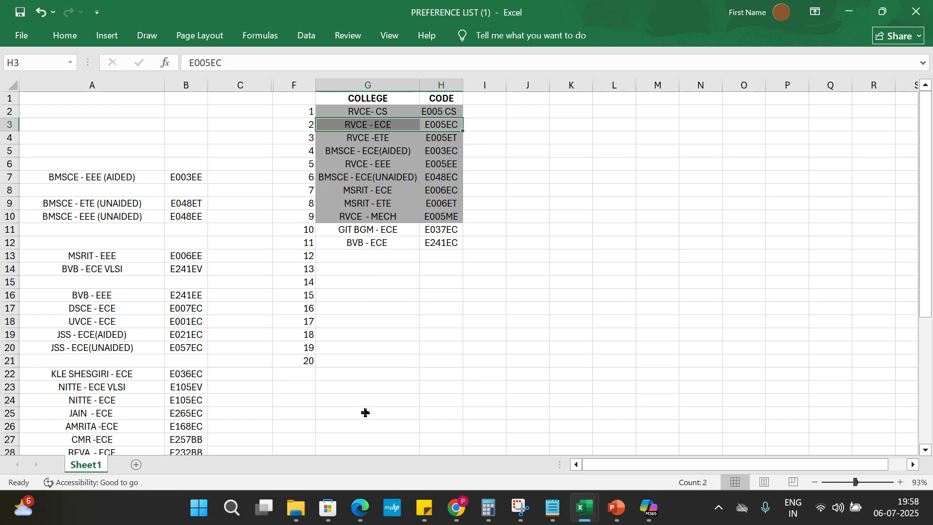
{"action": "left_click", "coordinate": [603, 308]}
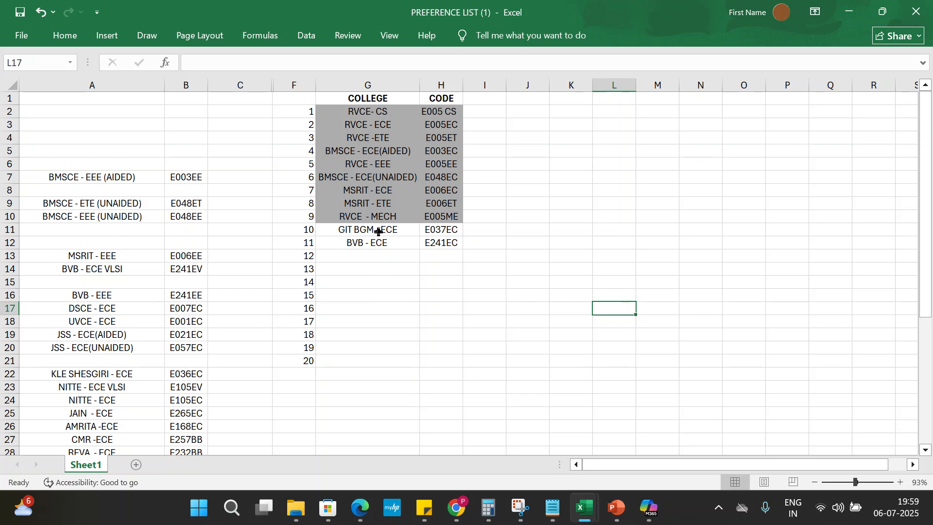
{"action": "left_click_drag", "start_coordinate": [384, 229], "coordinate": [440, 242]}
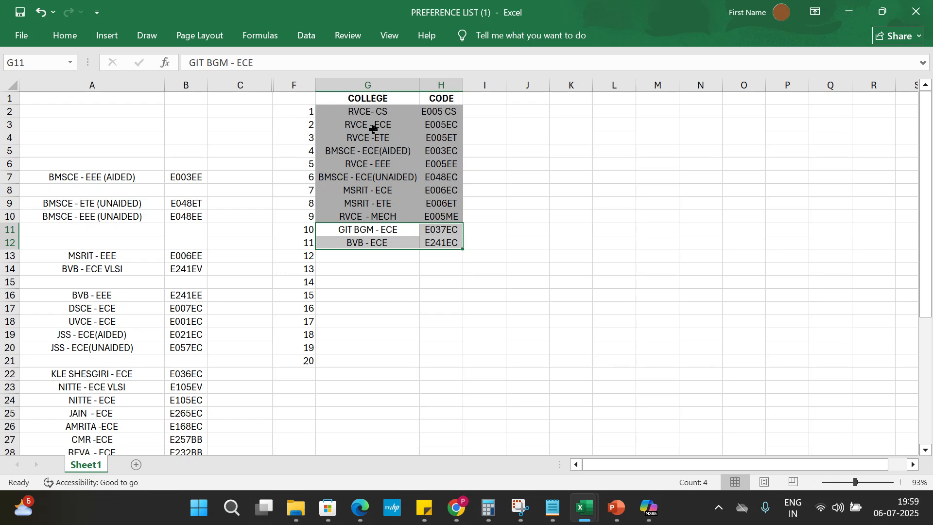
{"action": "key", "text": "ctrl+v"}
{"action": "left_click", "coordinate": [461, 294]}
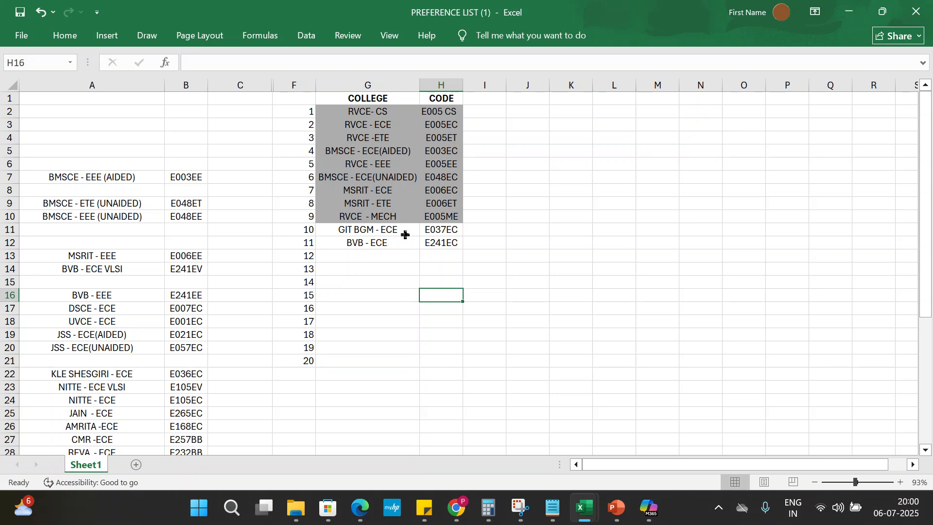
{"action": "left_click", "coordinate": [434, 243]}
{"action": "left_click_drag", "start_coordinate": [434, 243], "coordinate": [399, 231]}
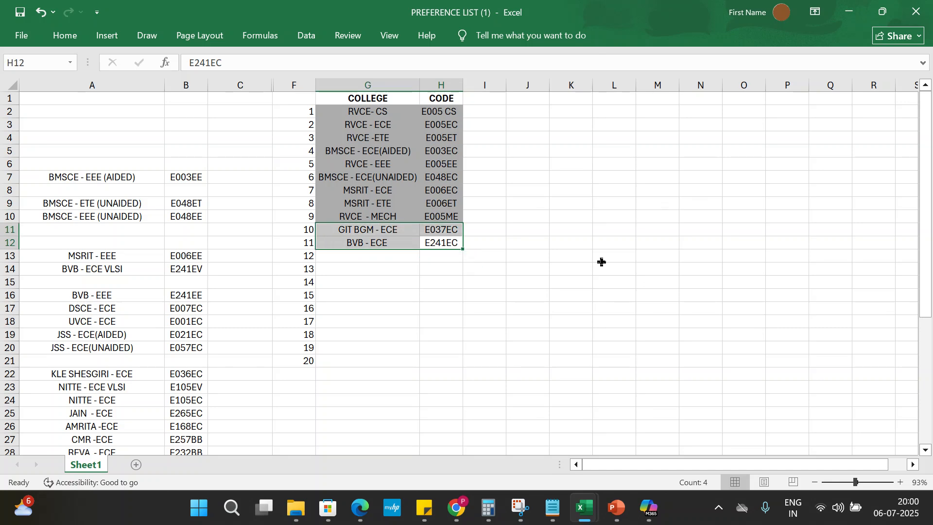